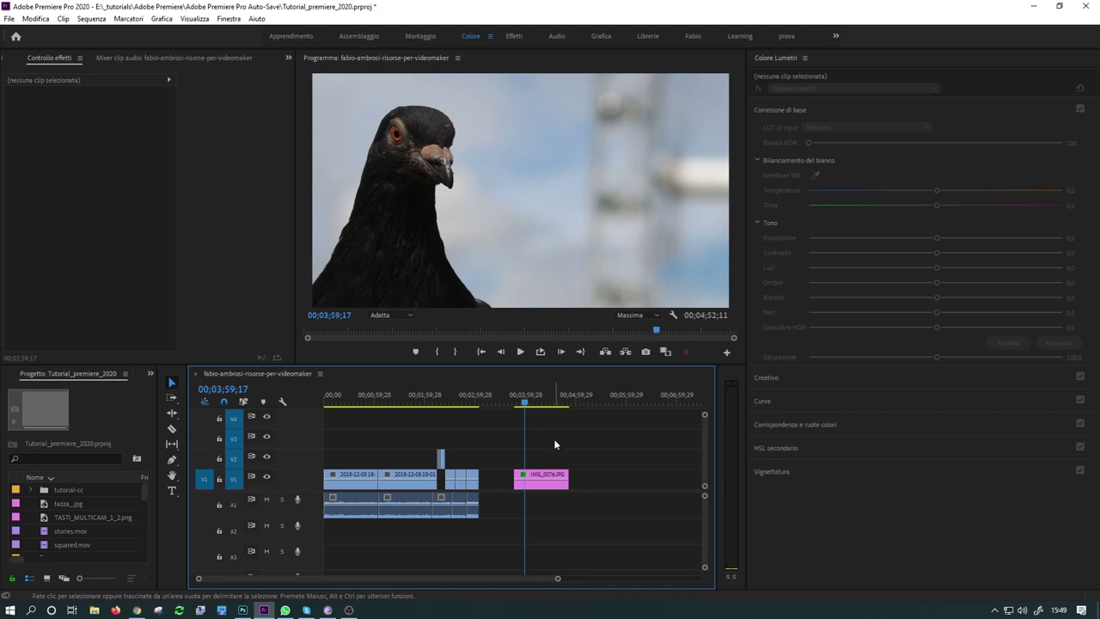
Select and deselect the IMG_0076 pigeon clip, then bring up the Sequenza menu
{"action": "left_click", "coordinate": [544, 478]}
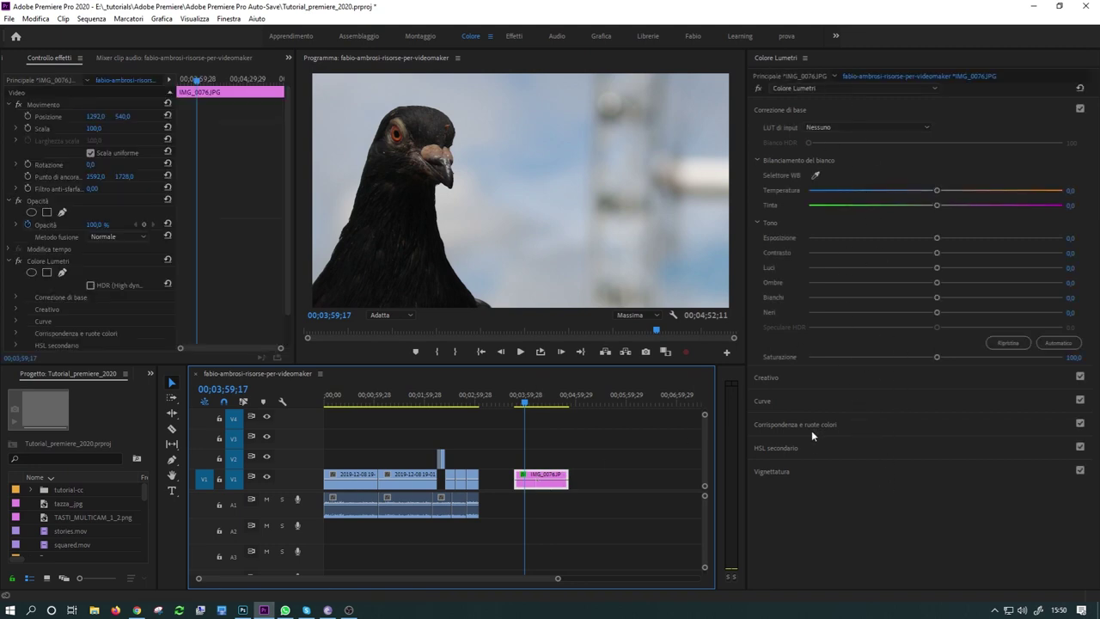
{"action": "left_click", "coordinate": [608, 514]}
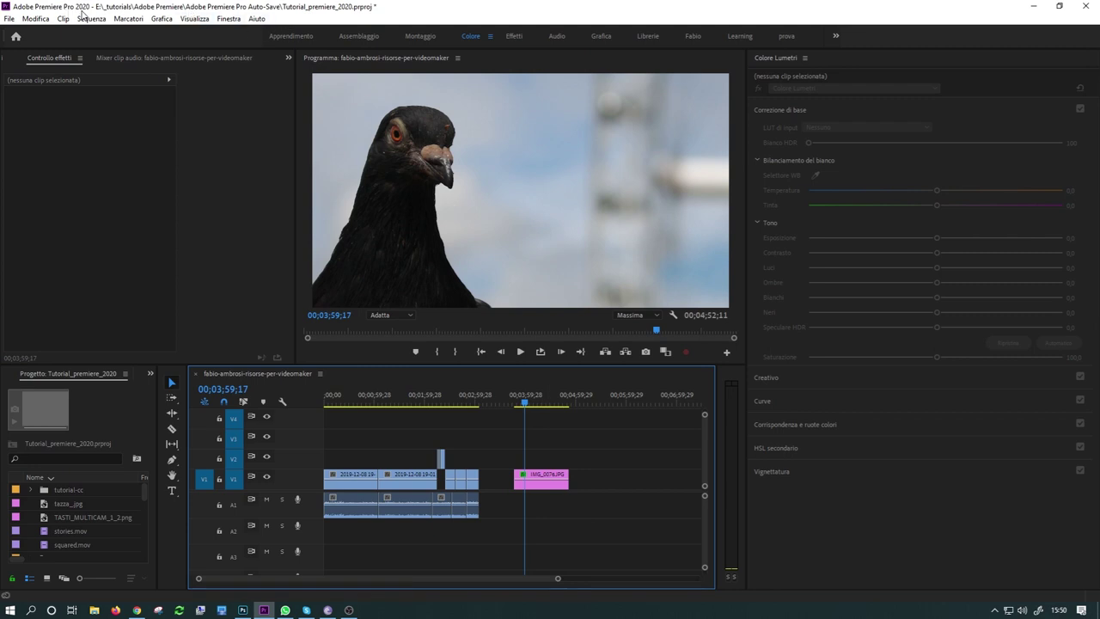
{"action": "left_click", "coordinate": [87, 19]}
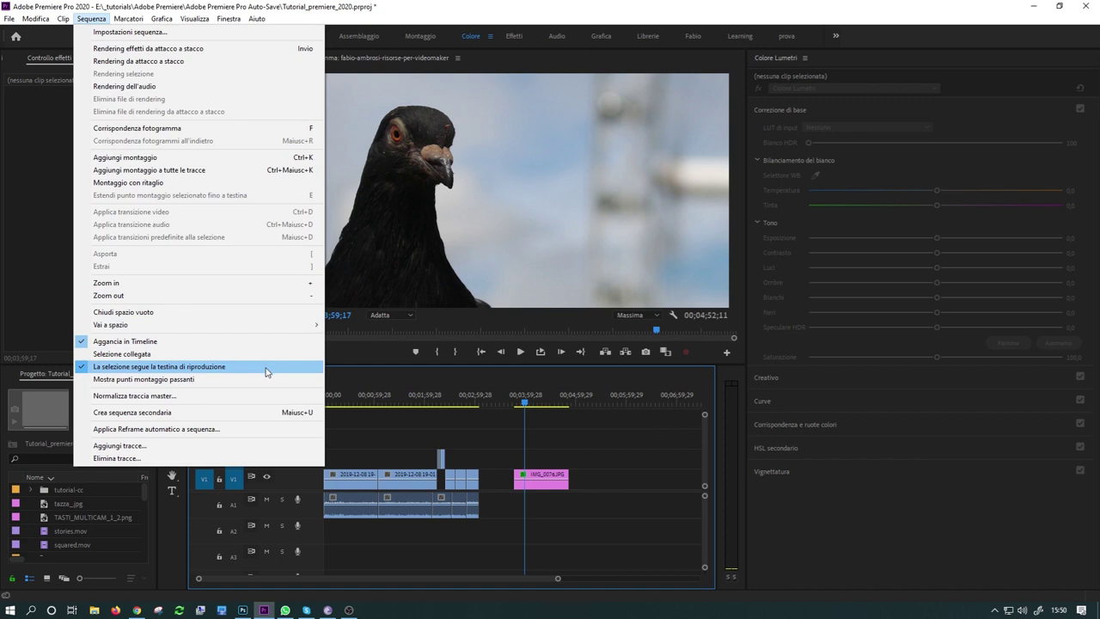
Park the playhead on IMG_0076 at 00;04;05;23 and turn on 'La selezione segue la testina di riproduzione'
{"action": "left_click", "coordinate": [526, 401]}
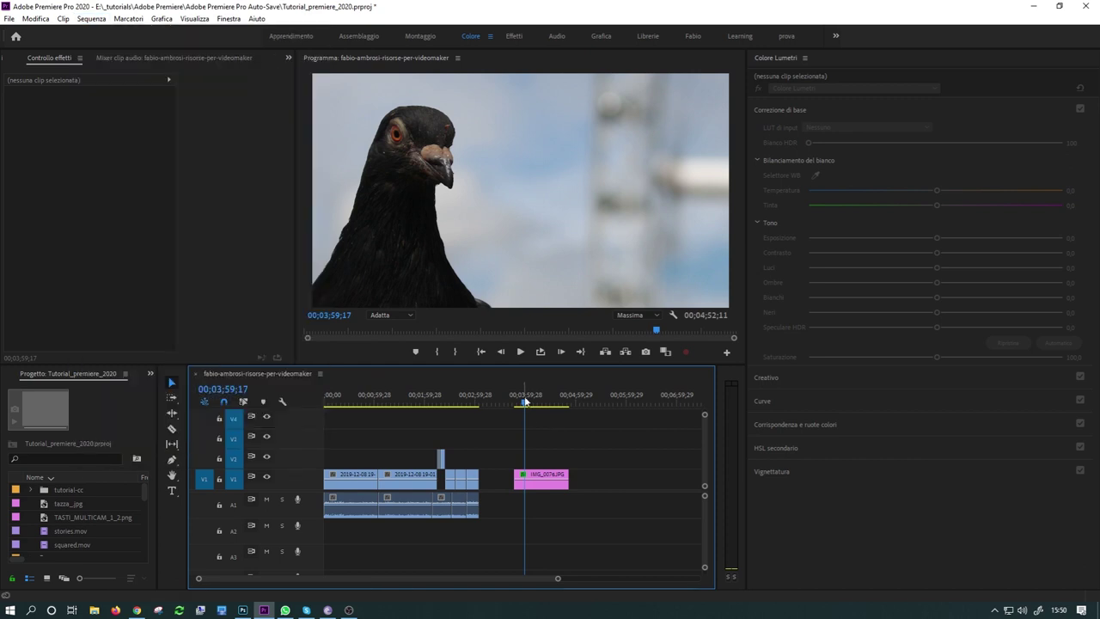
{"action": "mouse_move", "coordinate": [526, 402]}
{"action": "left_mouse_down"}
{"action": "mouse_move", "coordinate": [473, 405]}
{"action": "mouse_move", "coordinate": [532, 414]}
{"action": "left_mouse_up"}
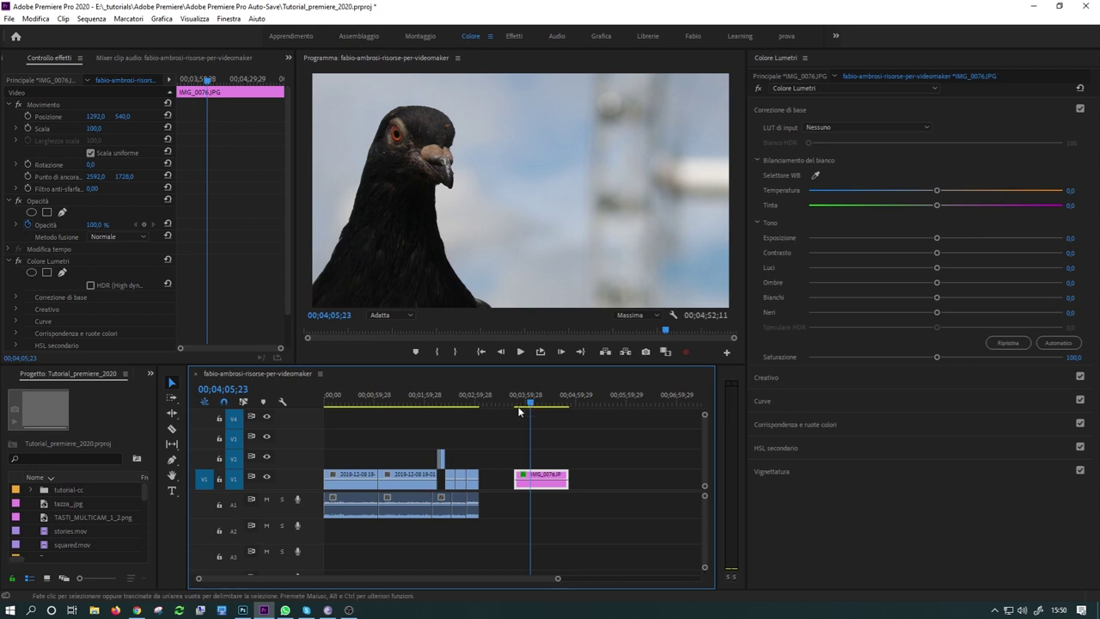
{"action": "left_click", "coordinate": [91, 19]}
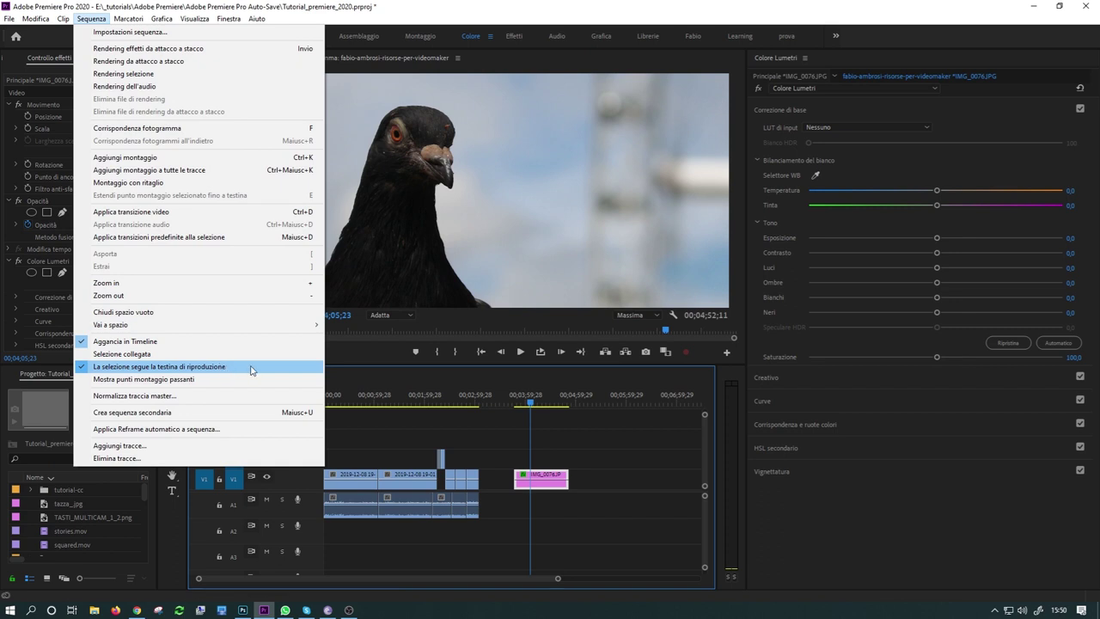
{"action": "left_click", "coordinate": [220, 386]}
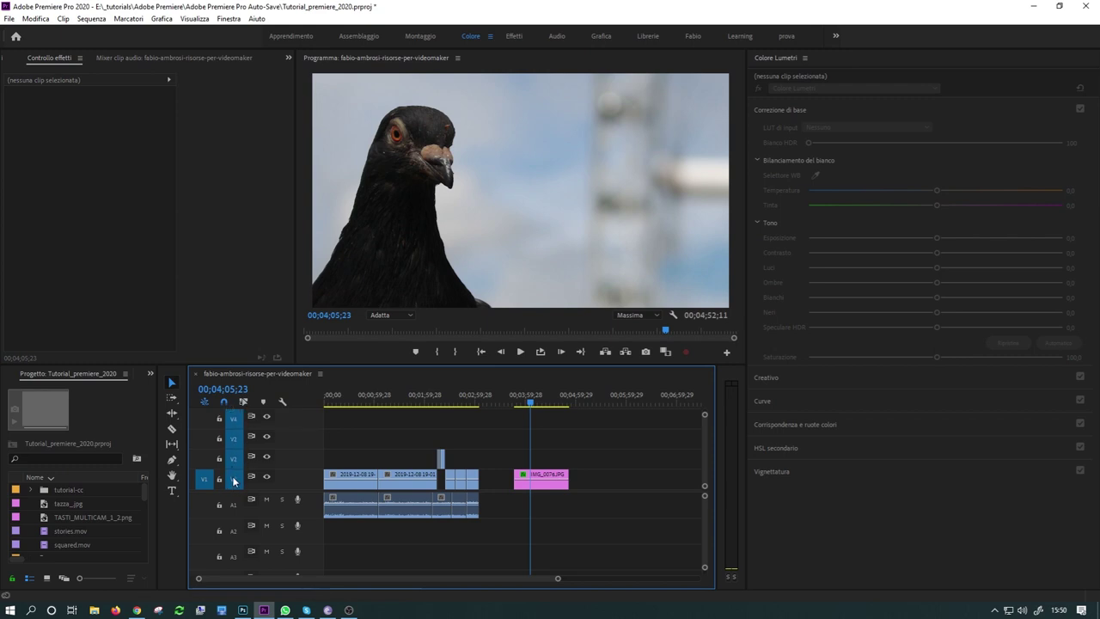
Toggle V1 track targeting off and on, and move the playhead to 00;02;21;09
{"action": "left_click", "coordinate": [234, 479]}
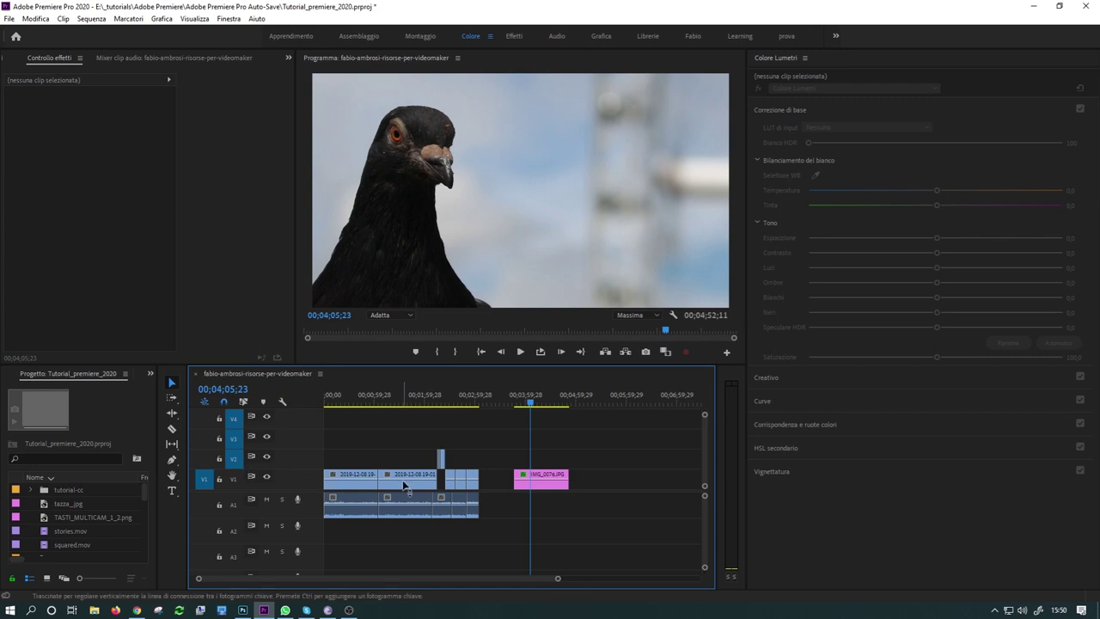
{"action": "mouse_move", "coordinate": [506, 398]}
{"action": "left_mouse_down"}
{"action": "mouse_move", "coordinate": [518, 413]}
{"action": "mouse_move", "coordinate": [527, 404]}
{"action": "left_mouse_up"}
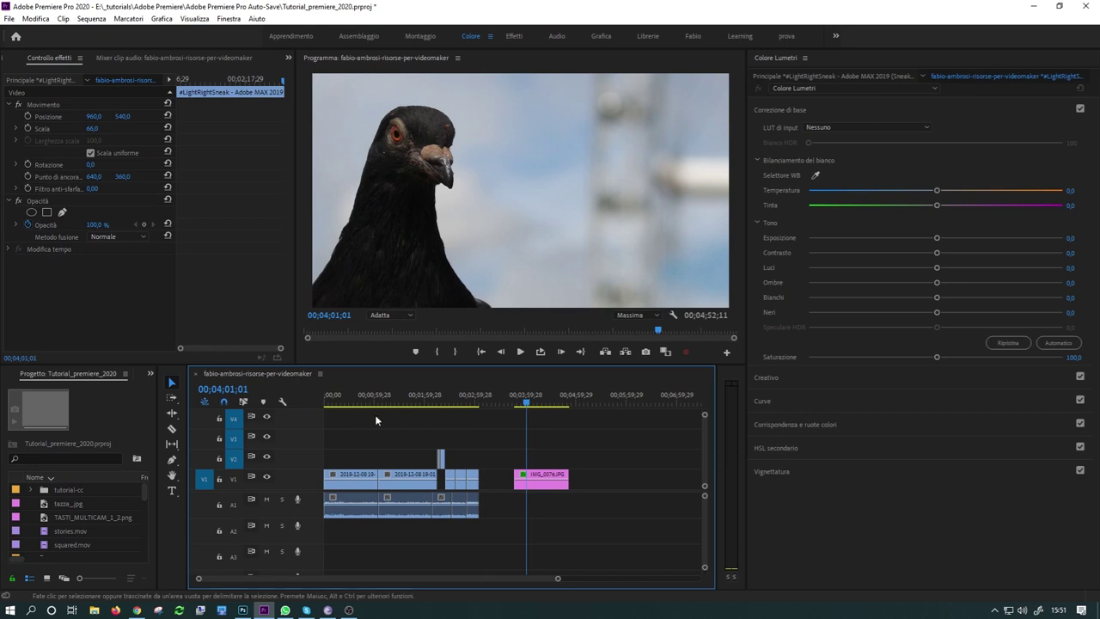
{"action": "left_click", "coordinate": [234, 480]}
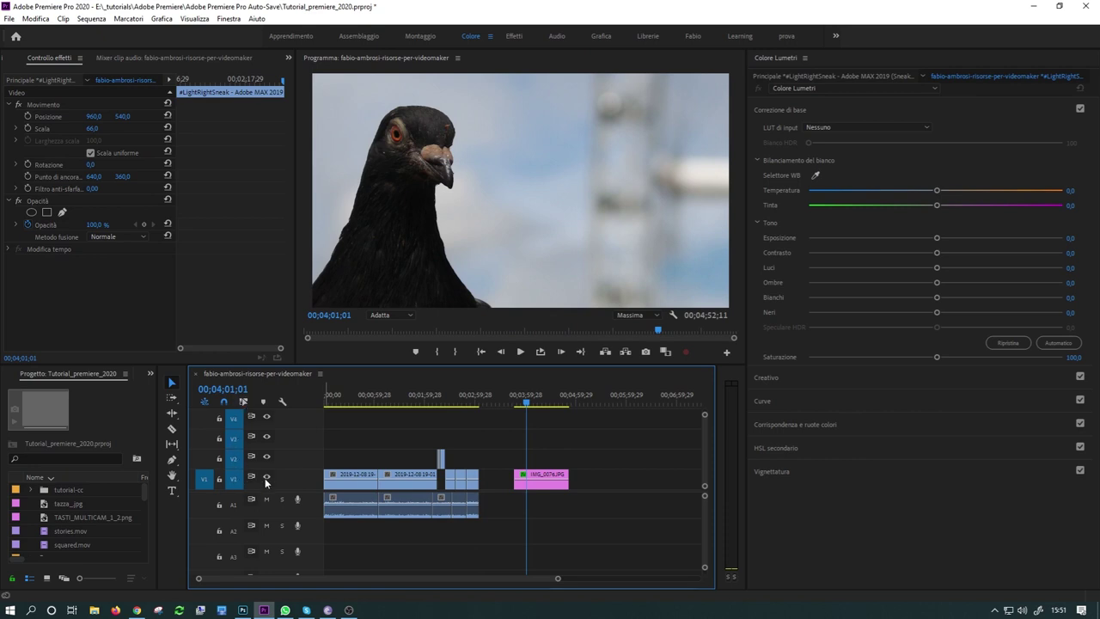
{"action": "left_click", "coordinate": [88, 20]}
{"action": "left_click_drag", "start_coordinate": [527, 402], "coordinate": [519, 400]}
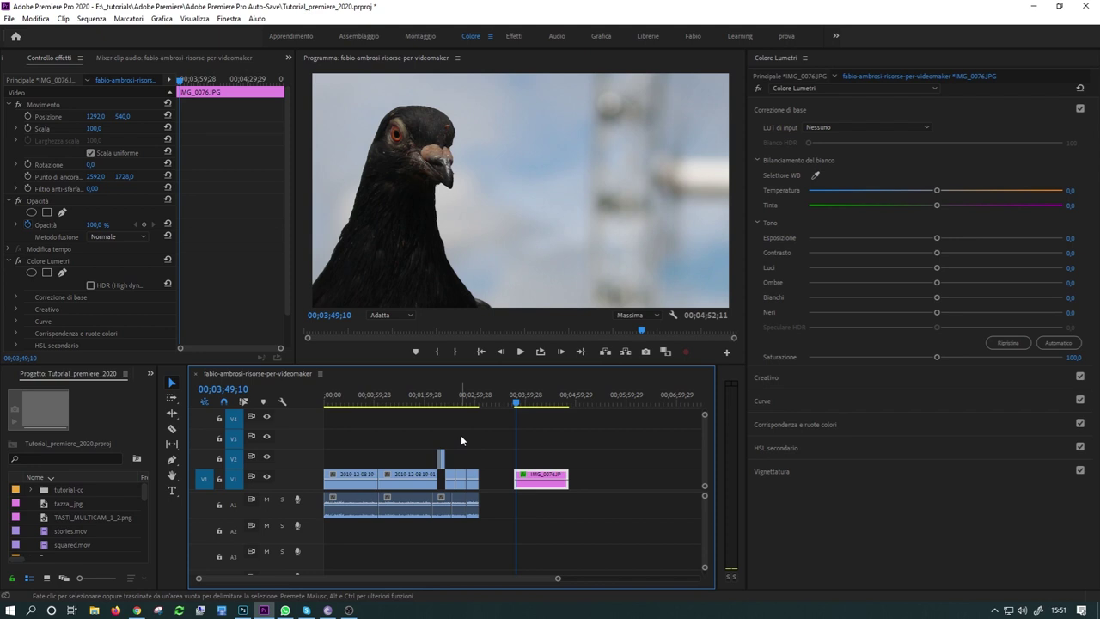
{"action": "left_click", "coordinate": [444, 410]}
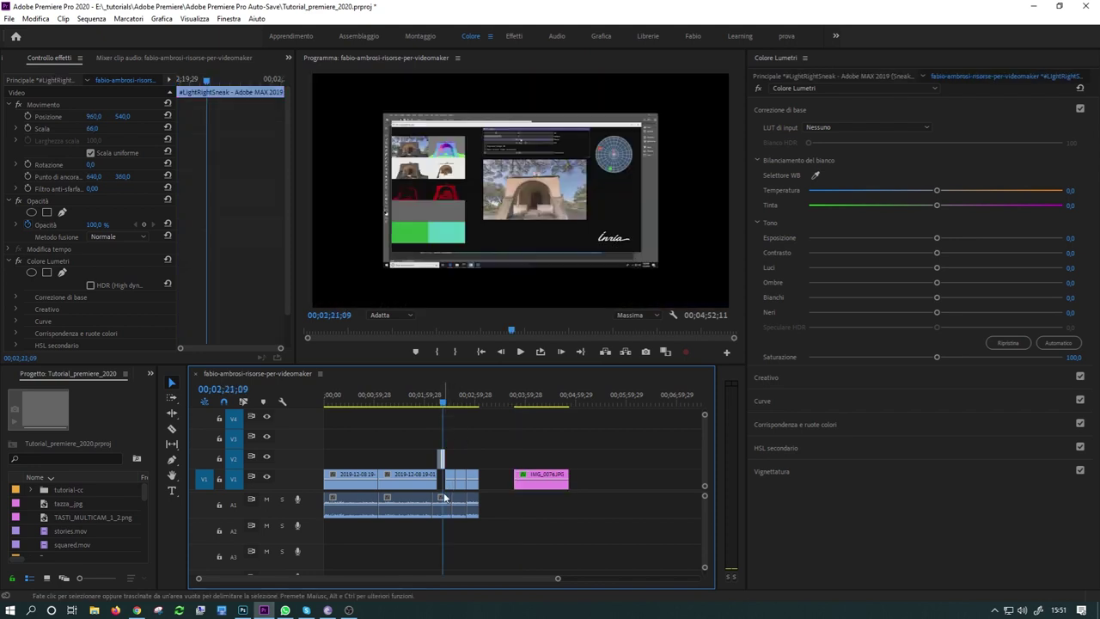
Trim the start of the V1 clip after the gap leftward, then return to IMG_0076 at 00;04;03;22
{"action": "key", "text": "equal"}
{"action": "key", "text": "equal"}
{"action": "key", "text": "equal"}
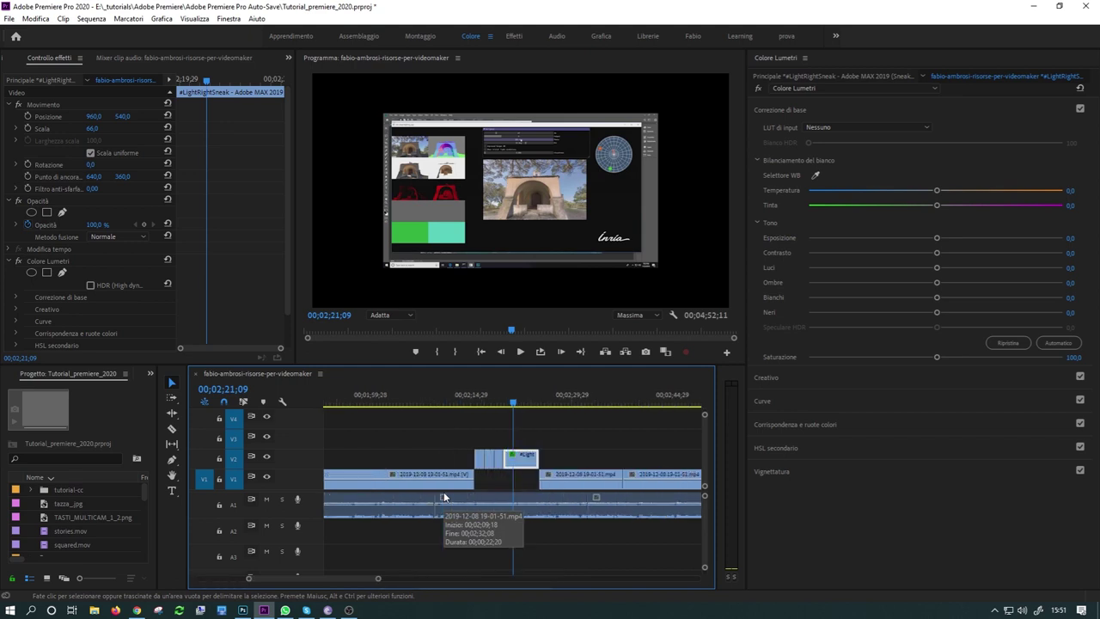
{"action": "mouse_move", "coordinate": [540, 477]}
{"action": "left_mouse_down"}
{"action": "mouse_move", "coordinate": [506, 516]}
{"action": "mouse_move", "coordinate": [509, 488]}
{"action": "left_mouse_up"}
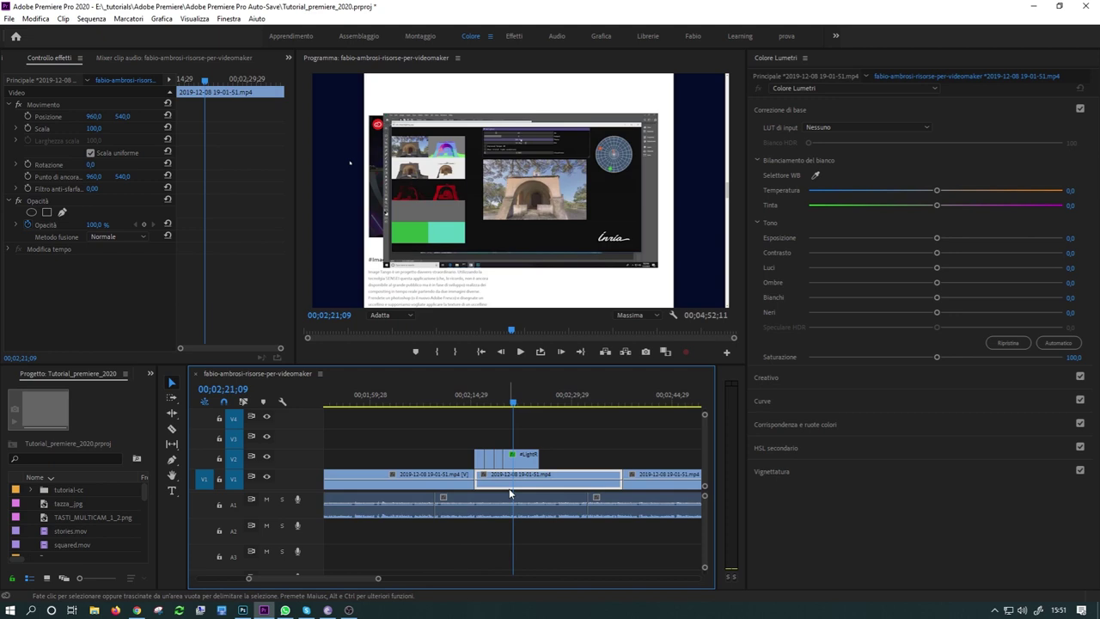
{"action": "left_click", "coordinate": [525, 417]}
{"action": "left_click", "coordinate": [509, 465]}
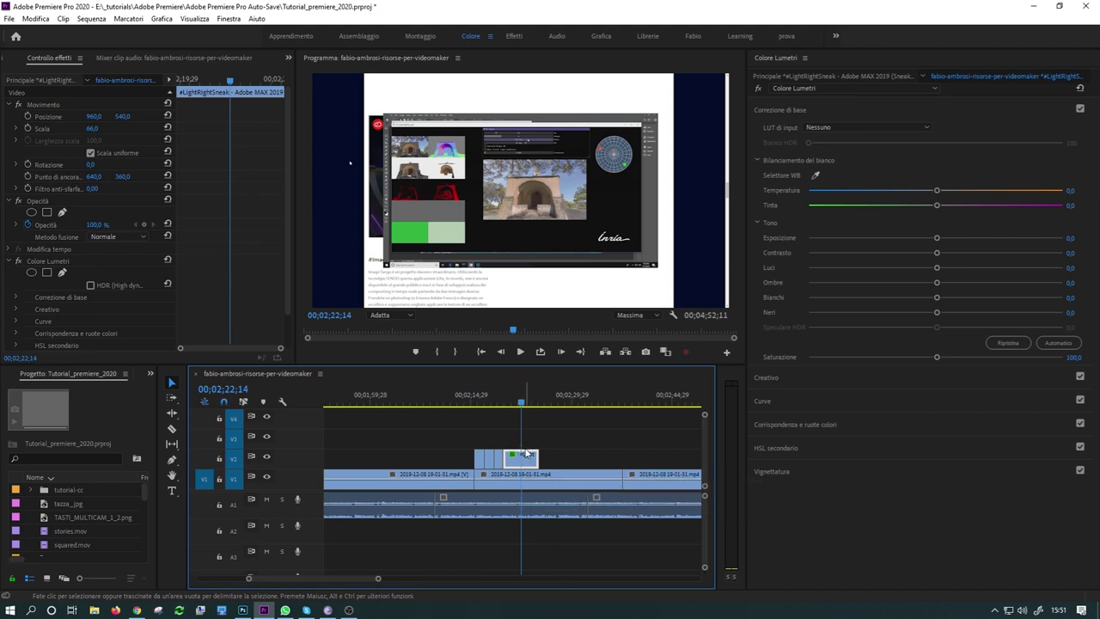
{"action": "key", "text": "minus"}
{"action": "key", "text": "minus"}
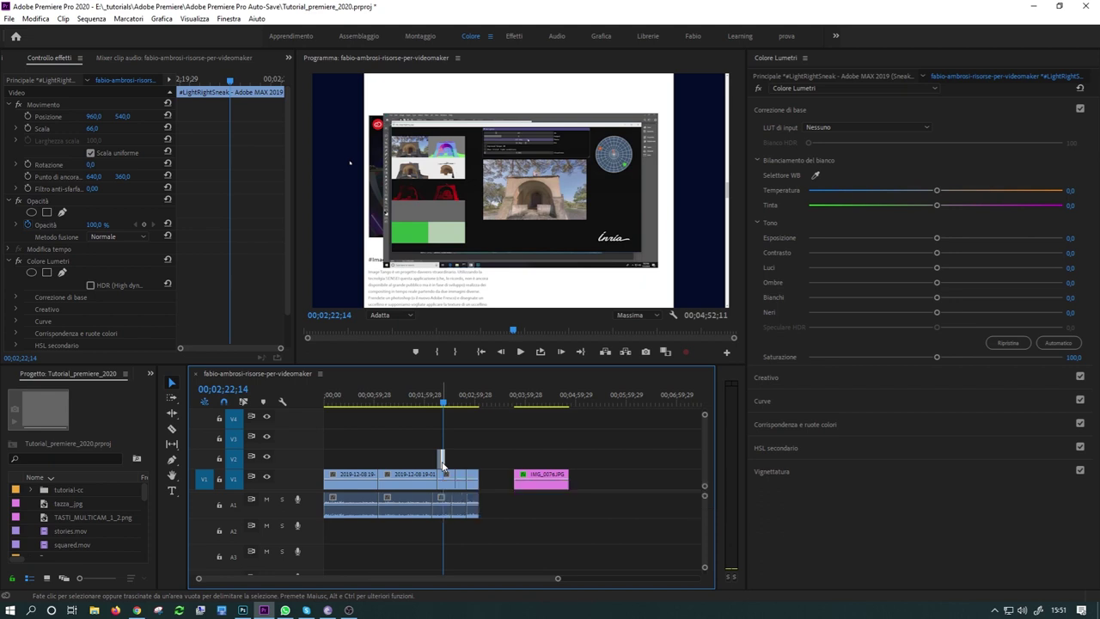
{"action": "left_click", "coordinate": [529, 396]}
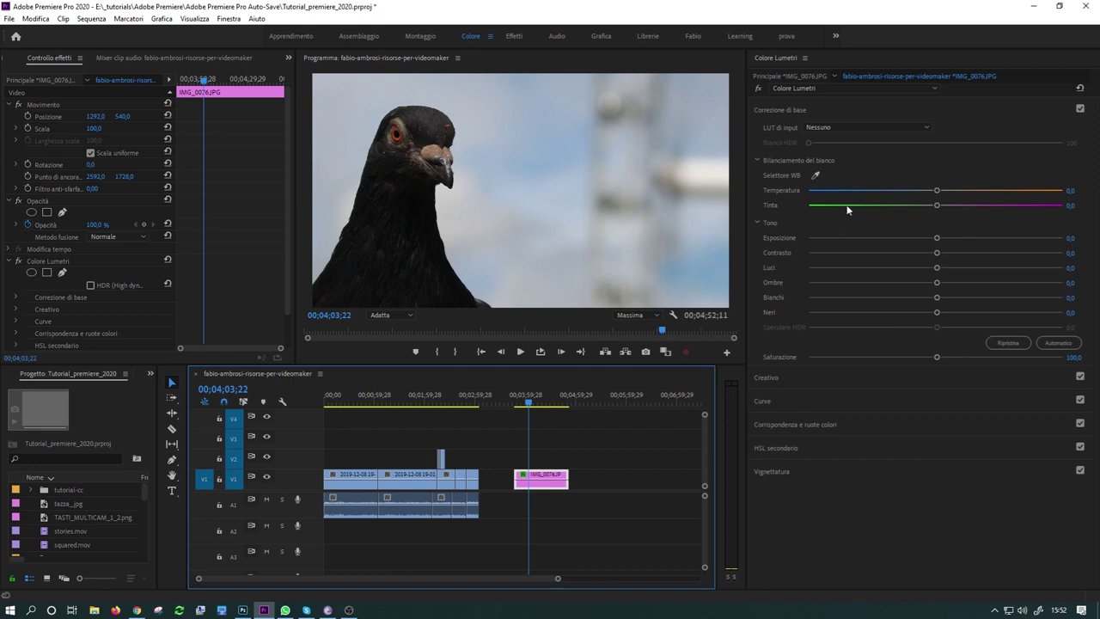
{"action": "left_click", "coordinate": [835, 105]}
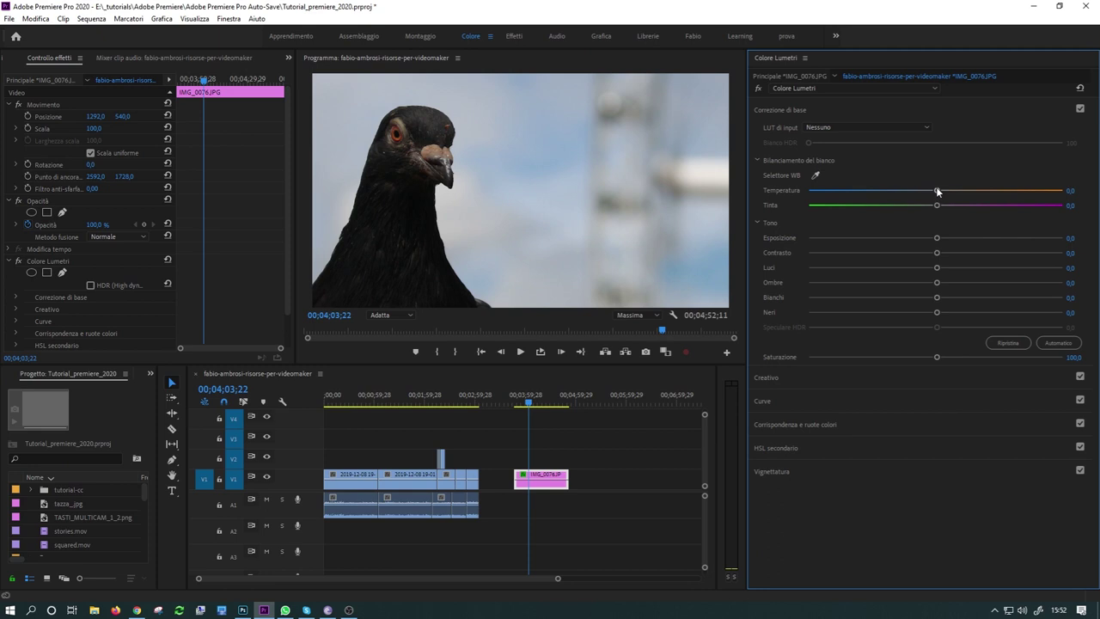
{"action": "left_click_drag", "start_coordinate": [937, 189], "coordinate": [962, 195]}
{"action": "double_click", "coordinate": [938, 190]}
{"action": "left_click_drag", "start_coordinate": [939, 192], "coordinate": [871, 193]}
{"action": "double_click", "coordinate": [925, 193]}
Set Tono to exposure 0,8, contrast 24,3, highlights -25,2, shadows 83,8, whites -32,9, blacks -0,9
{"action": "mouse_move", "coordinate": [937, 238]}
{"action": "left_mouse_down"}
{"action": "mouse_move", "coordinate": [952, 239]}
{"action": "mouse_move", "coordinate": [966, 264]}
{"action": "left_mouse_up"}
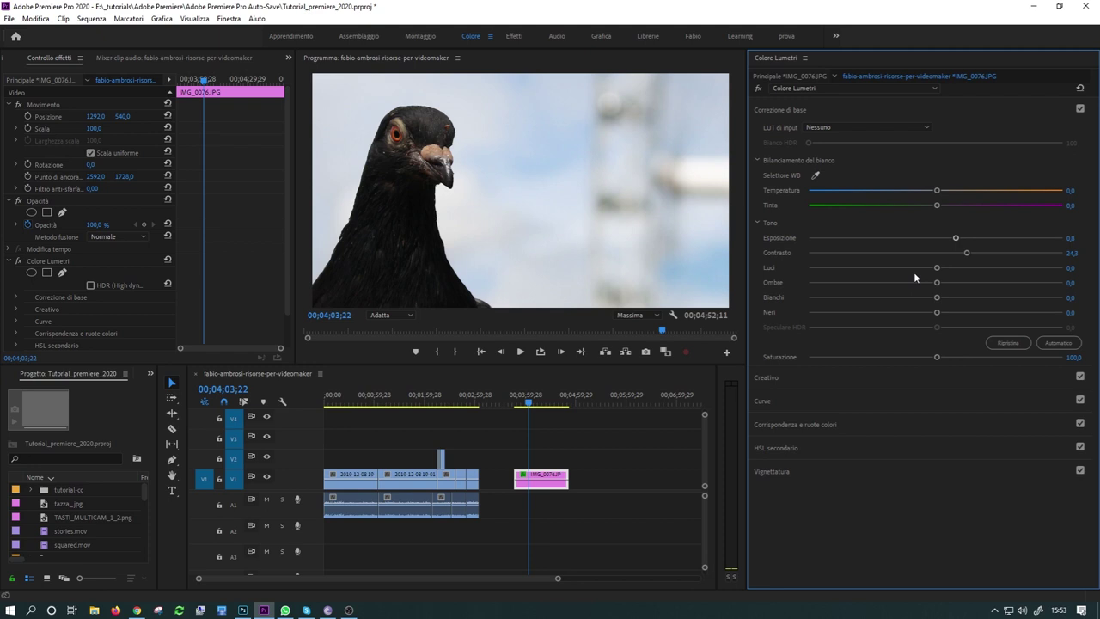
{"action": "left_click_drag", "start_coordinate": [939, 270], "coordinate": [921, 272]}
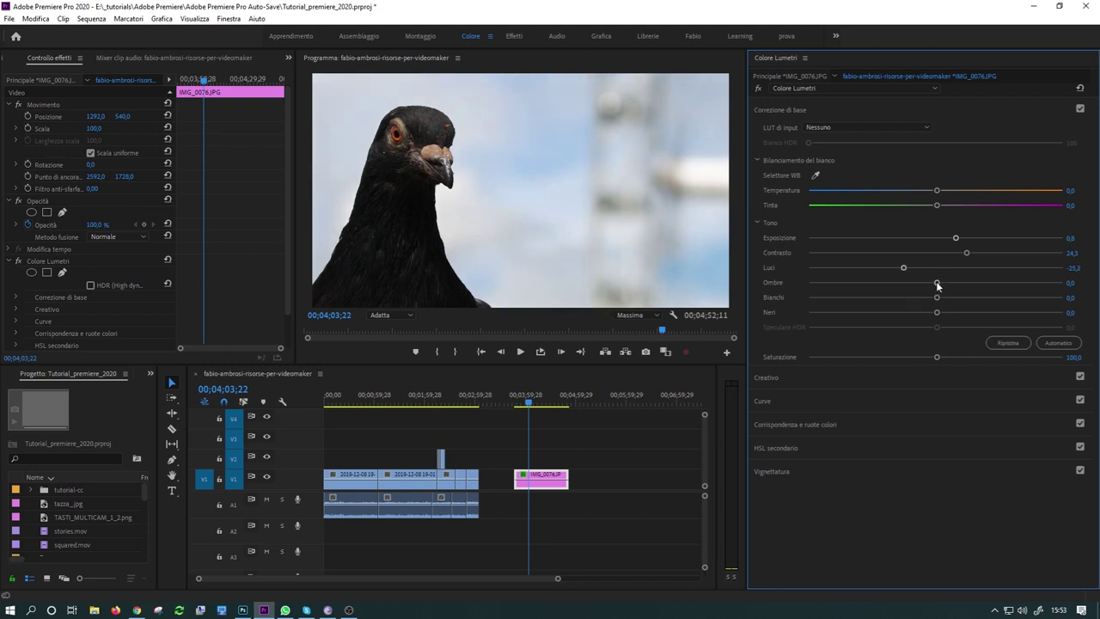
{"action": "left_click_drag", "start_coordinate": [937, 283], "coordinate": [982, 283]}
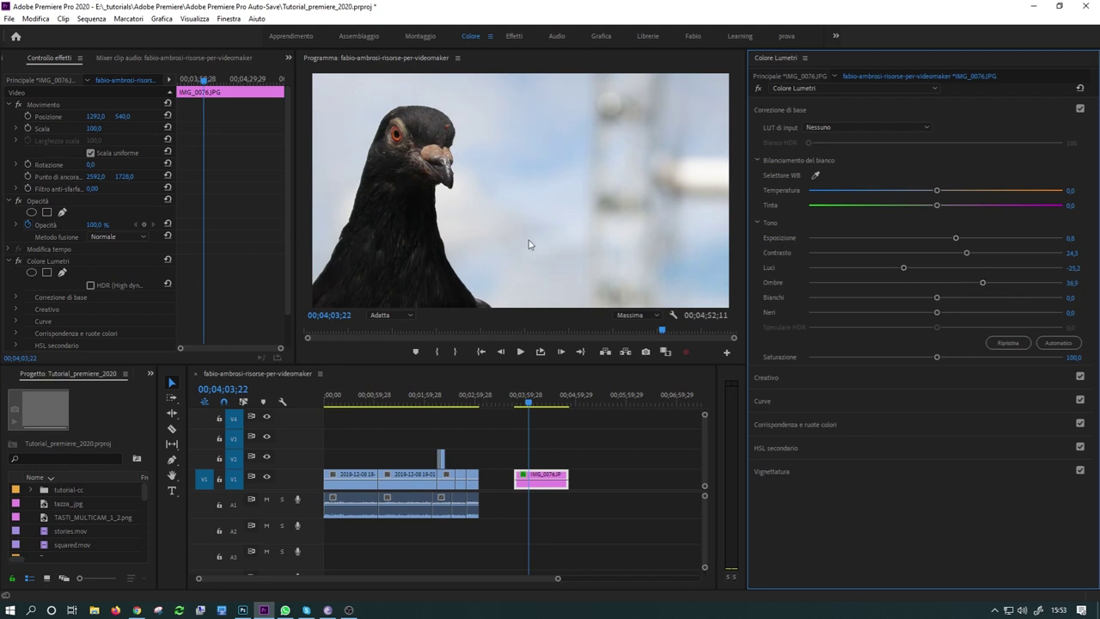
{"action": "mouse_move", "coordinate": [985, 284]}
{"action": "left_mouse_down"}
{"action": "mouse_move", "coordinate": [966, 284]}
{"action": "mouse_move", "coordinate": [1041, 284]}
{"action": "left_mouse_up"}
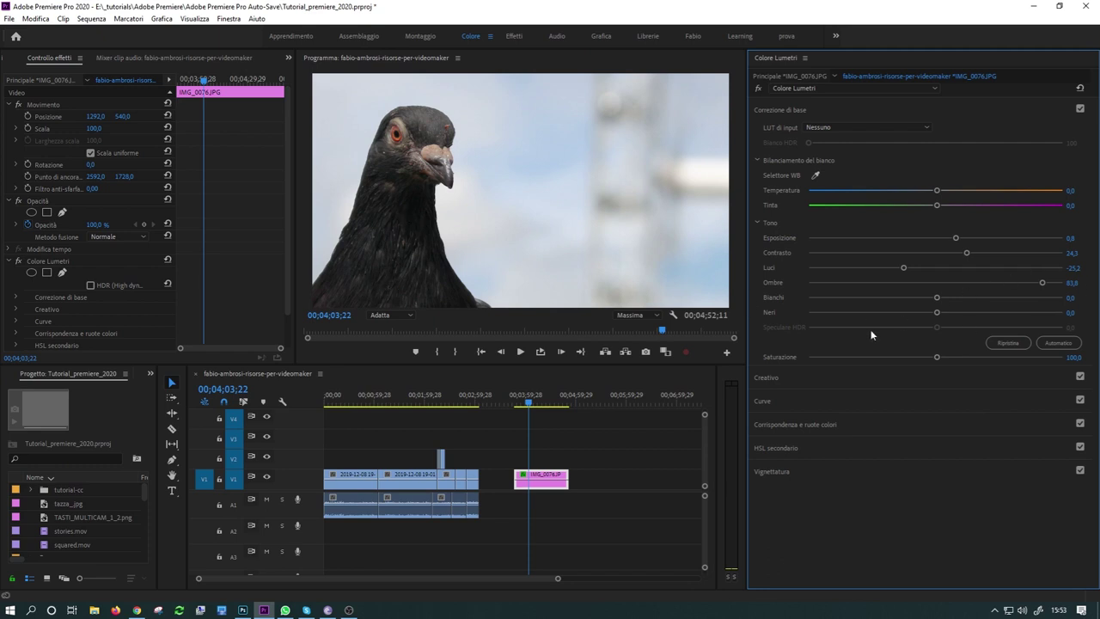
{"action": "left_click_drag", "start_coordinate": [939, 298], "coordinate": [893, 300]}
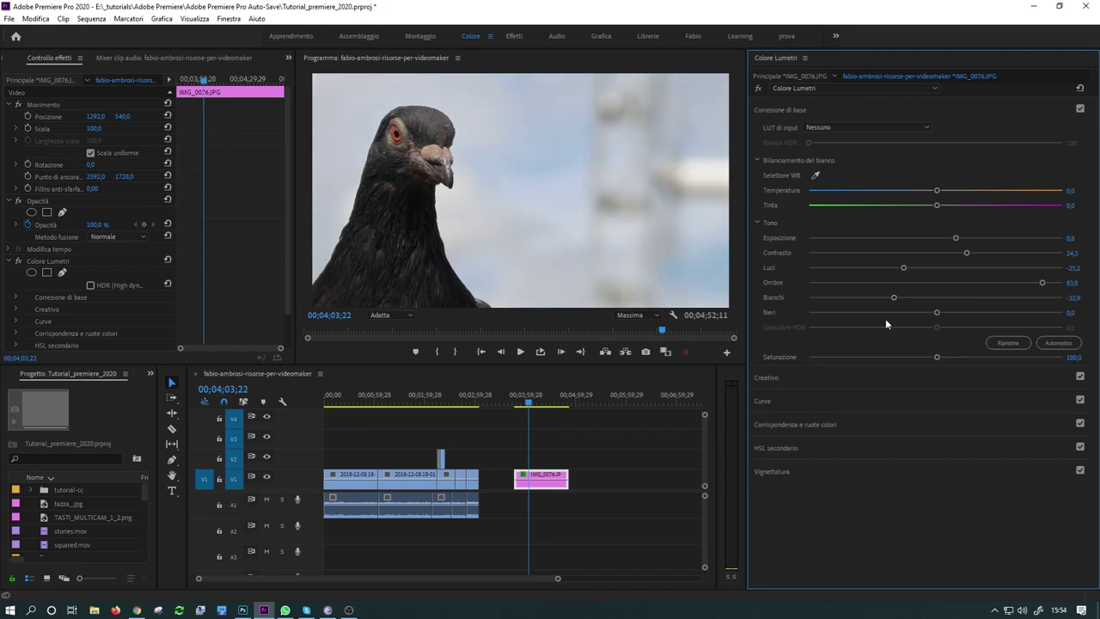
{"action": "left_click_drag", "start_coordinate": [938, 313], "coordinate": [933, 315]}
Switch the left panel group to the Oscilloscopi Lumetri (Lumetri Scopes) panel
{"action": "left_click", "coordinate": [156, 58]}
{"action": "left_click", "coordinate": [288, 57]}
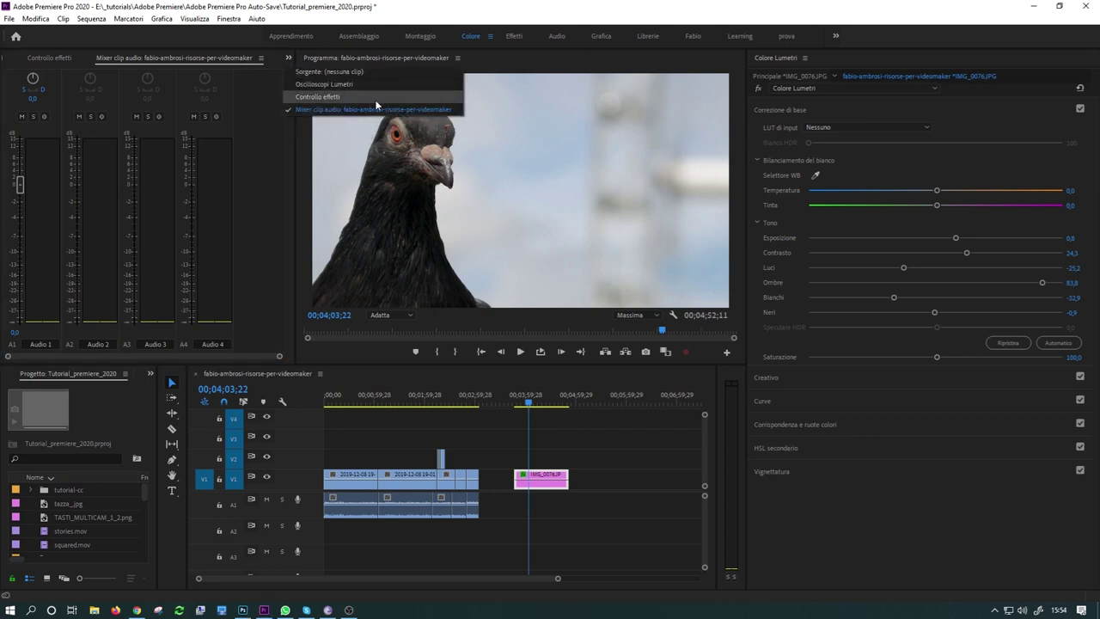
{"action": "left_click", "coordinate": [380, 75]}
{"action": "left_click", "coordinate": [290, 58]}
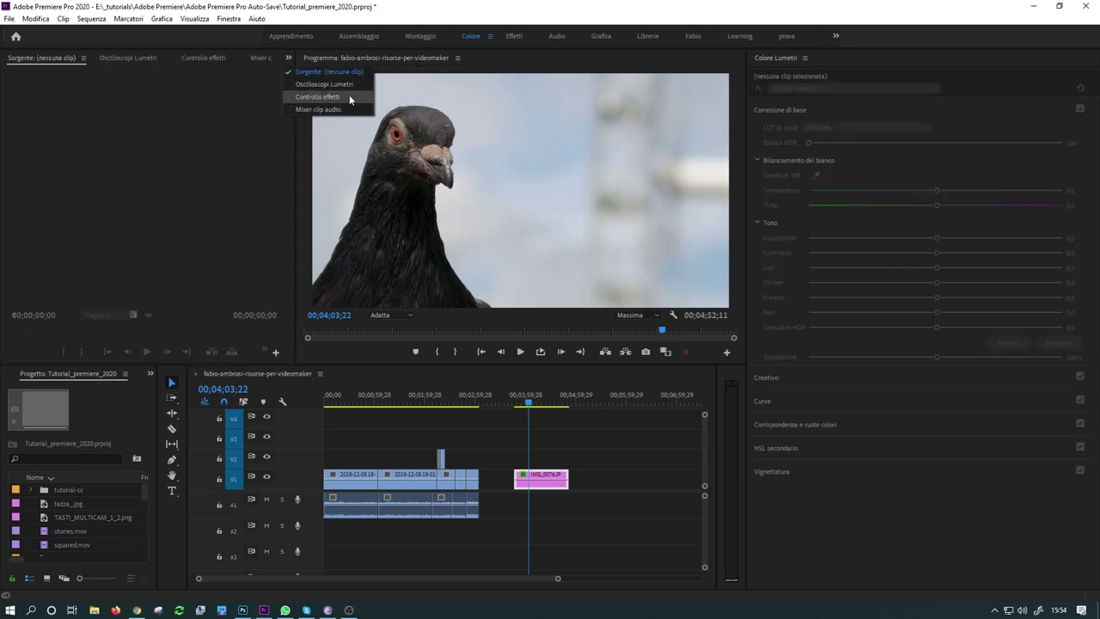
{"action": "left_click", "coordinate": [354, 84]}
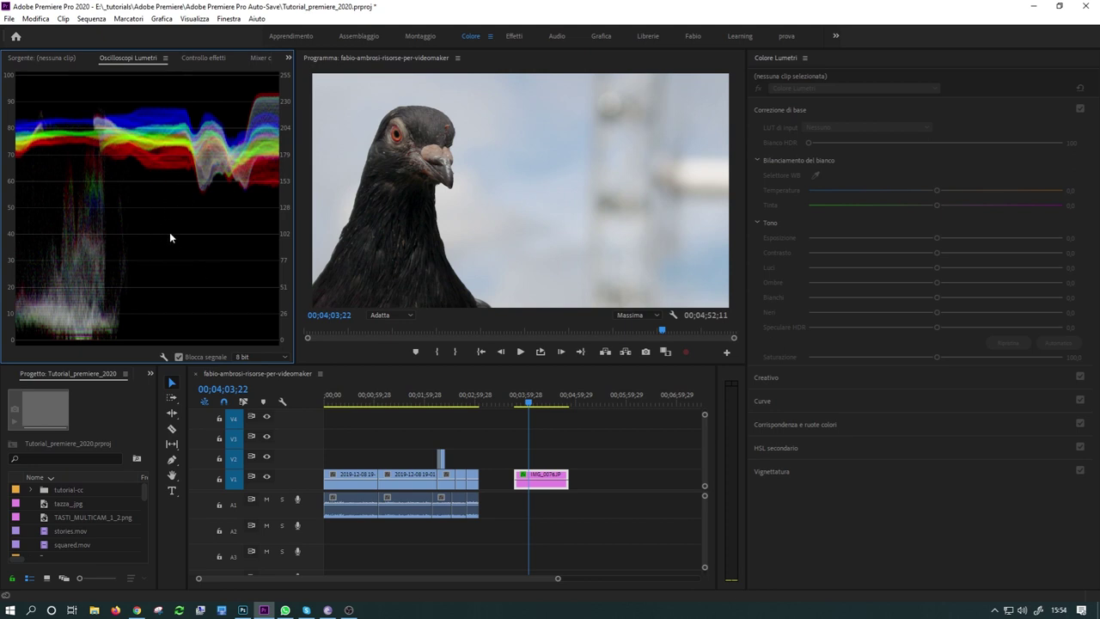
In Creative, tint the shadows magenta then reset the Shadow Tint wheel, and expand Curves
{"action": "left_click", "coordinate": [554, 482]}
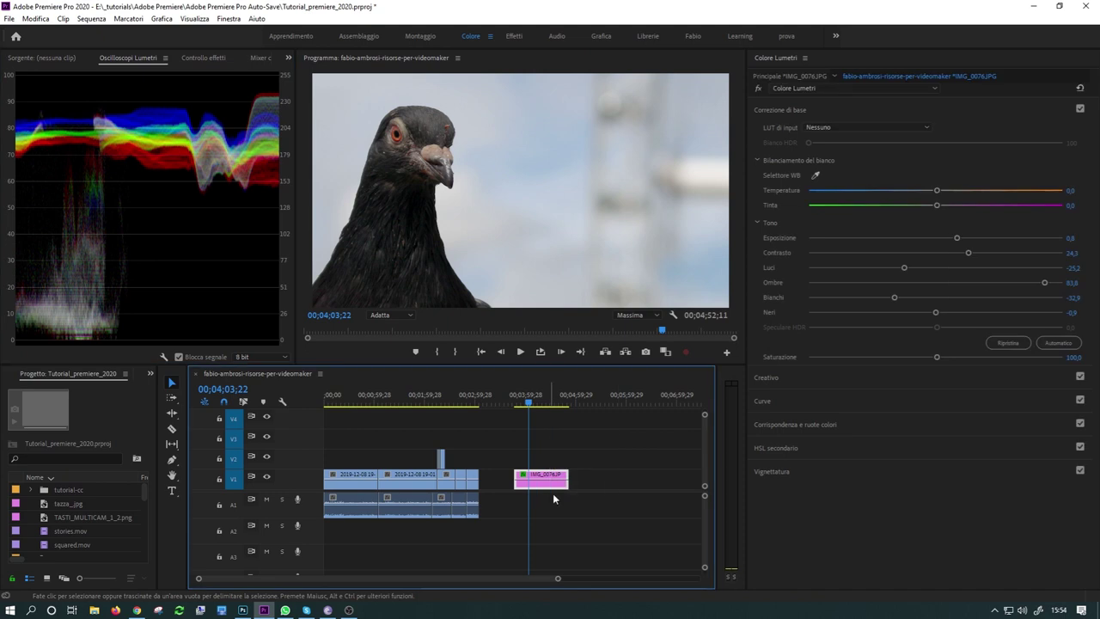
{"action": "left_click", "coordinate": [808, 379]}
{"action": "scroll", "coordinate": [817, 378], "scroll_direction": "down", "scroll_amount": 2}
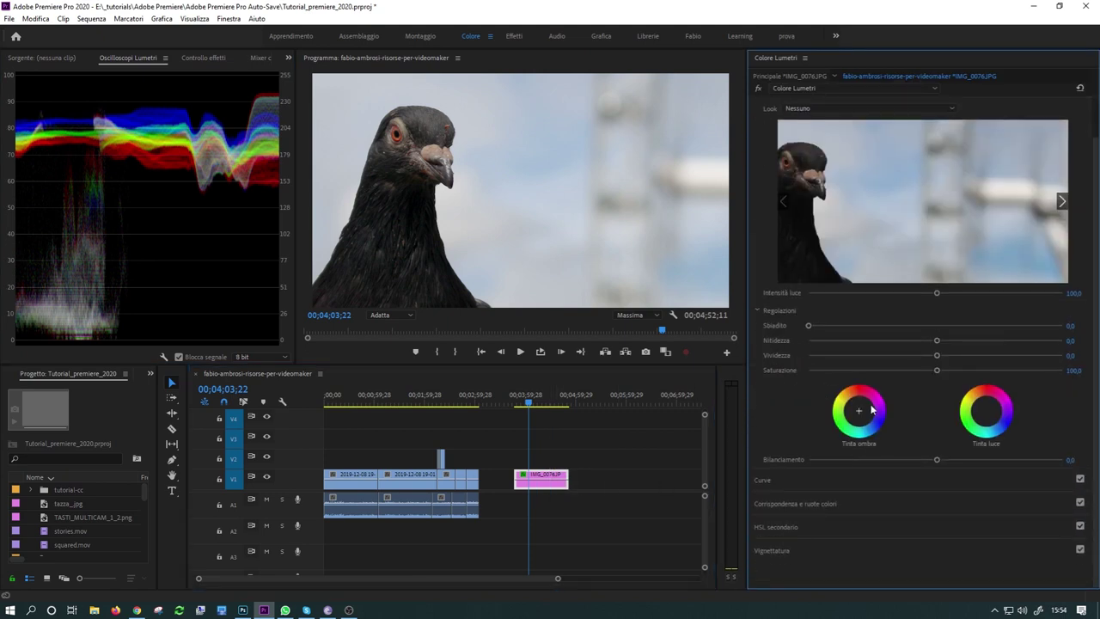
{"action": "left_click_drag", "start_coordinate": [860, 412], "coordinate": [873, 396]}
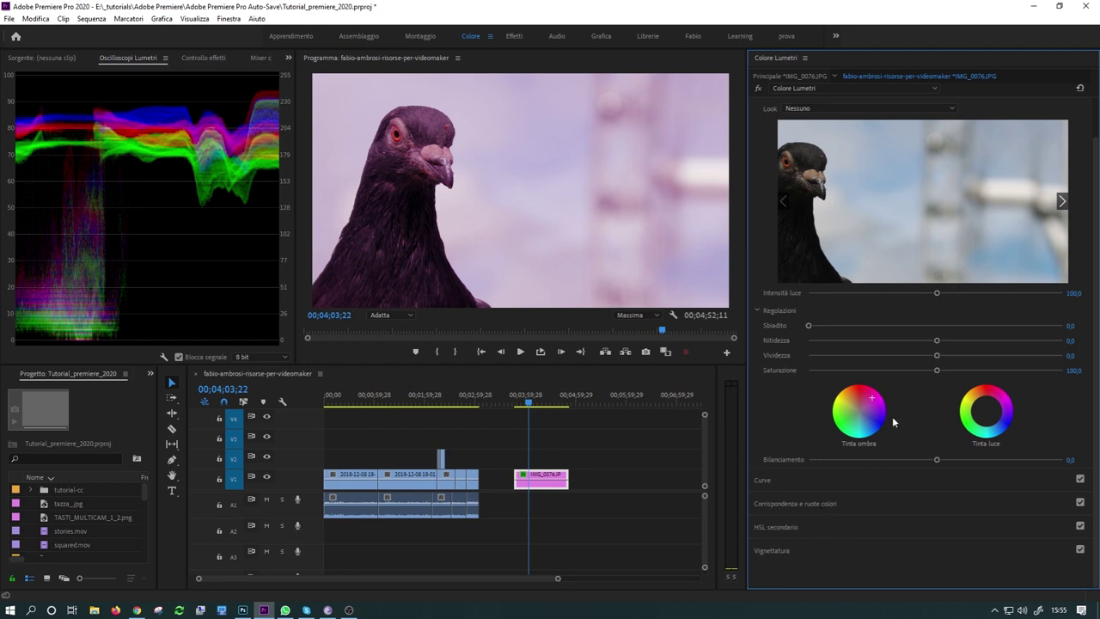
{"action": "double_click", "coordinate": [871, 400]}
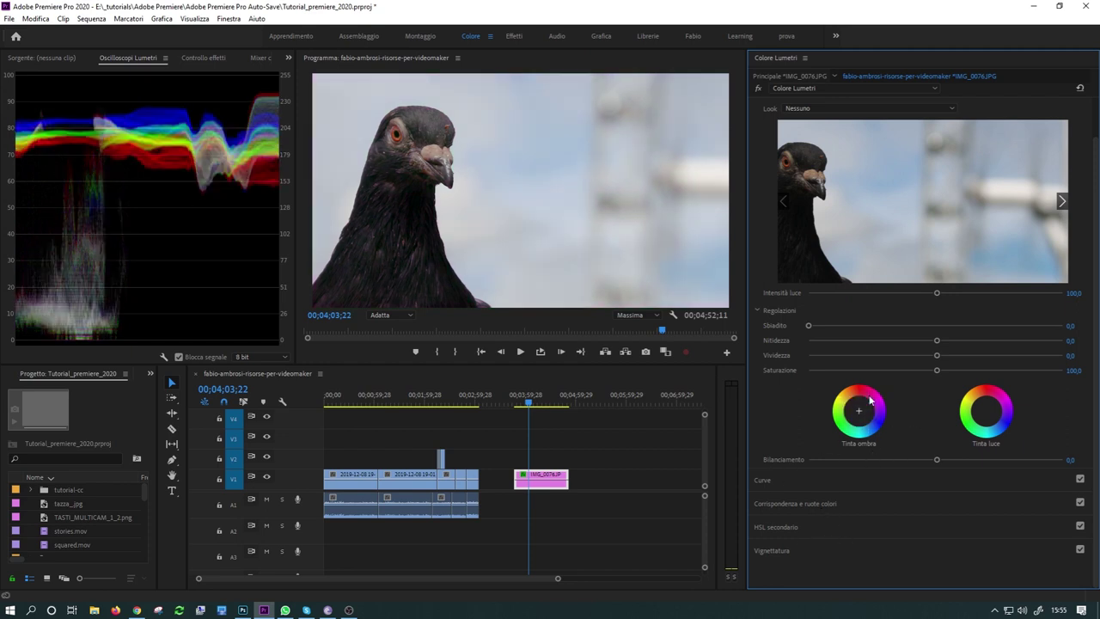
{"action": "left_click", "coordinate": [810, 484]}
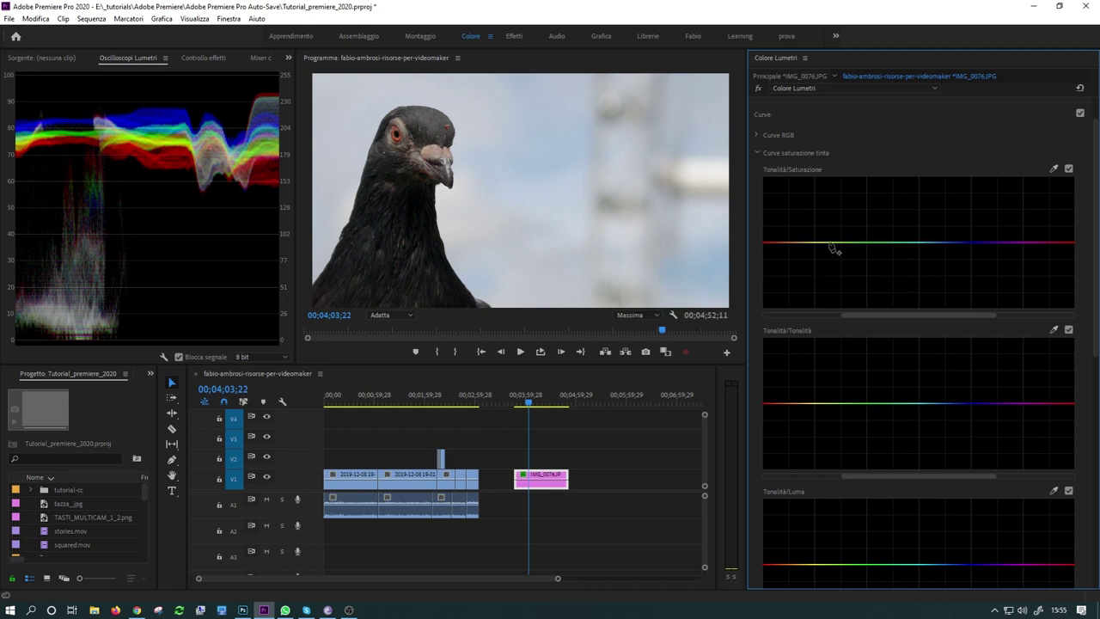
On Hue vs Saturation, anchor yellow and magenta, zero greens and blues, and narrow the kept band to magenta-red
{"action": "left_click_drag", "start_coordinate": [890, 314], "coordinate": [884, 320]}
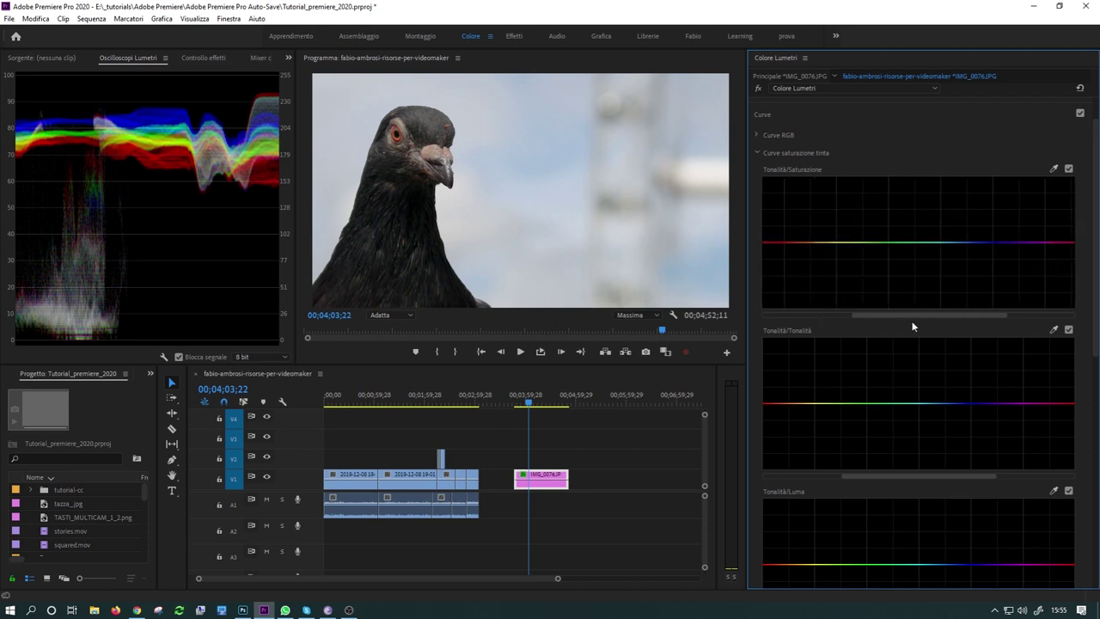
{"action": "left_click", "coordinate": [822, 243]}
{"action": "left_click", "coordinate": [1036, 243]}
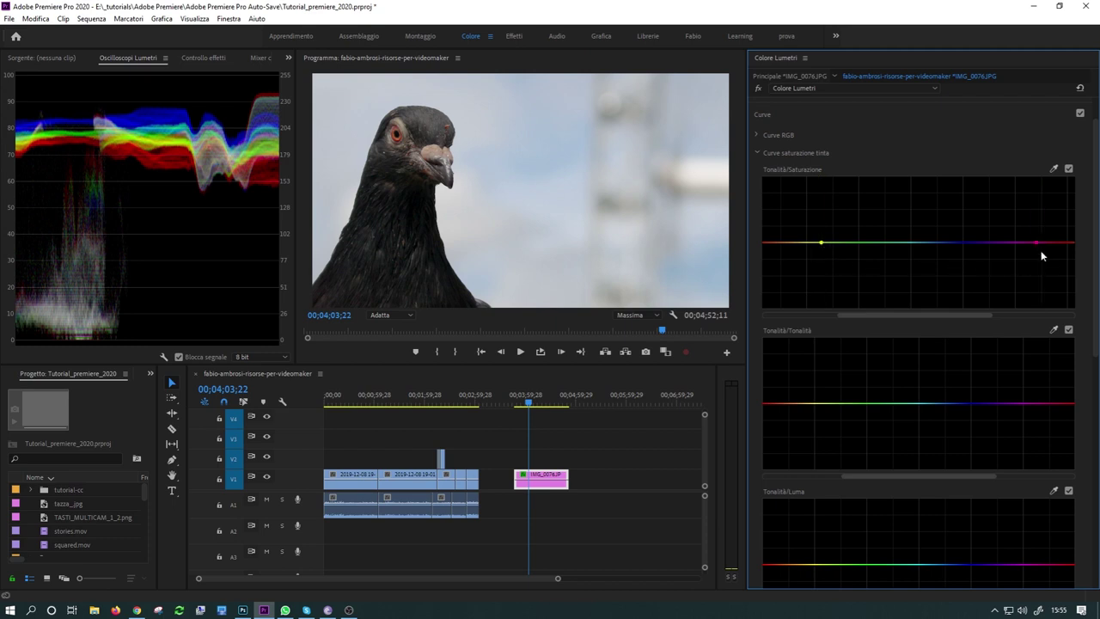
{"action": "left_click_drag", "start_coordinate": [848, 243], "coordinate": [848, 306]}
{"action": "left_click_drag", "start_coordinate": [1009, 250], "coordinate": [1022, 318]}
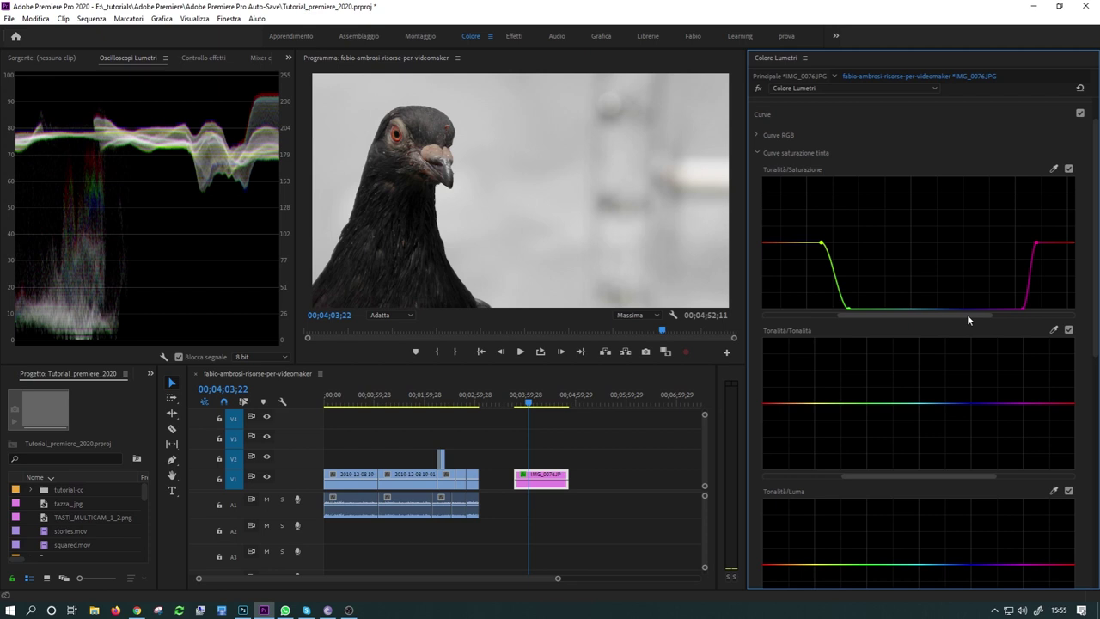
{"action": "left_click_drag", "start_coordinate": [914, 319], "coordinate": [960, 319]}
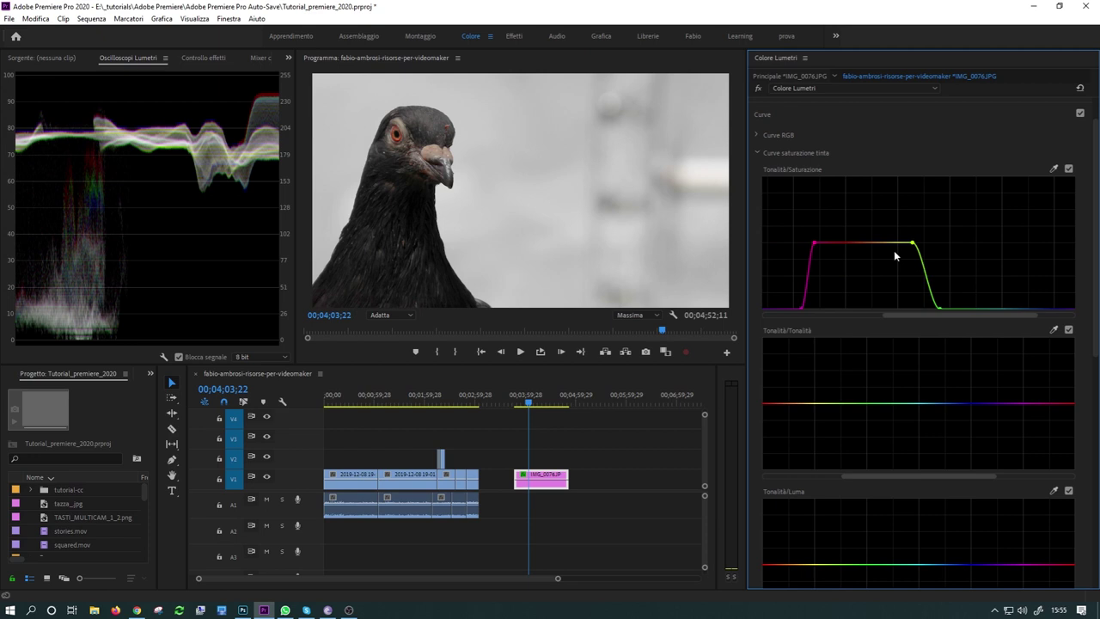
{"action": "left_click", "coordinate": [914, 246]}
{"action": "mouse_move", "coordinate": [915, 250]}
{"action": "left_mouse_down"}
{"action": "mouse_move", "coordinate": [852, 243]}
{"action": "mouse_move", "coordinate": [858, 336]}
{"action": "left_mouse_up"}
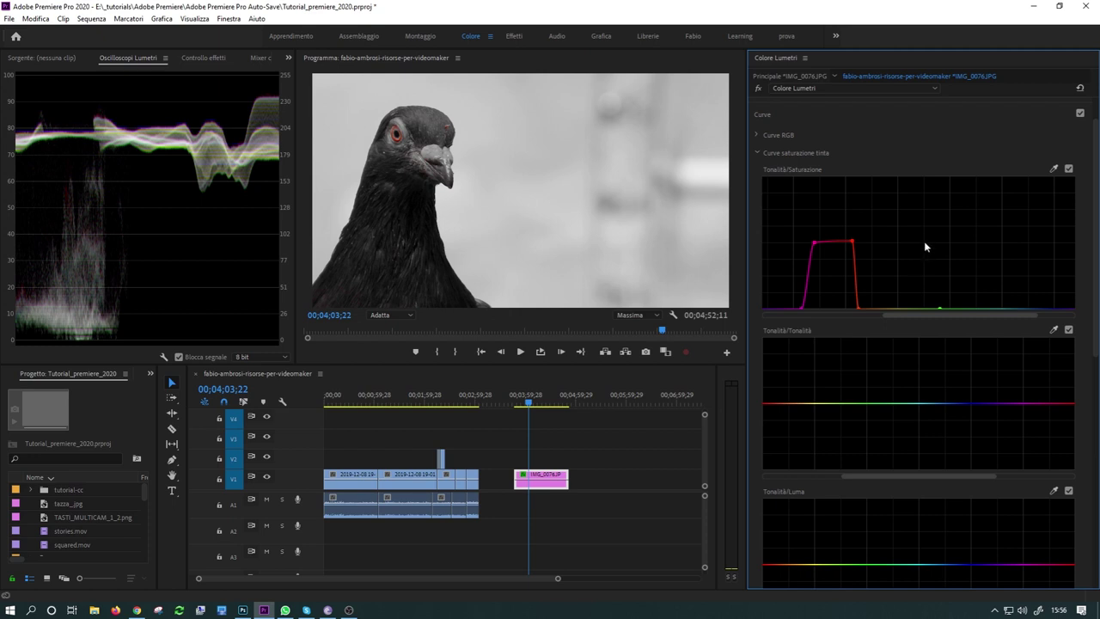
Scroll to the bottom of the Lumetri Color panel and expand the HSL Secondary section
{"action": "scroll", "coordinate": [918, 281], "scroll_direction": "down", "scroll_amount": 4}
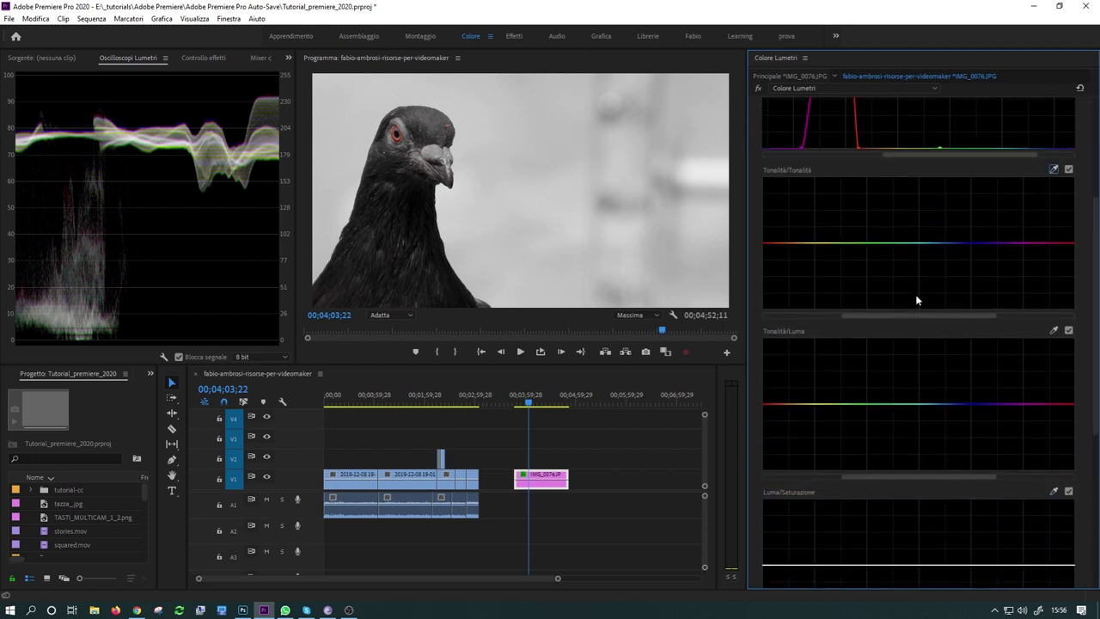
{"action": "scroll", "coordinate": [916, 295], "scroll_direction": "down", "scroll_amount": 2}
{"action": "scroll", "coordinate": [916, 295], "scroll_direction": "down", "scroll_amount": 2}
{"action": "scroll", "coordinate": [918, 302], "scroll_direction": "down", "scroll_amount": 1}
{"action": "scroll", "coordinate": [917, 302], "scroll_direction": "down", "scroll_amount": 1}
{"action": "scroll", "coordinate": [918, 302], "scroll_direction": "down", "scroll_amount": 1}
{"action": "scroll", "coordinate": [917, 303], "scroll_direction": "down", "scroll_amount": 1}
{"action": "scroll", "coordinate": [916, 313], "scroll_direction": "down", "scroll_amount": 1}
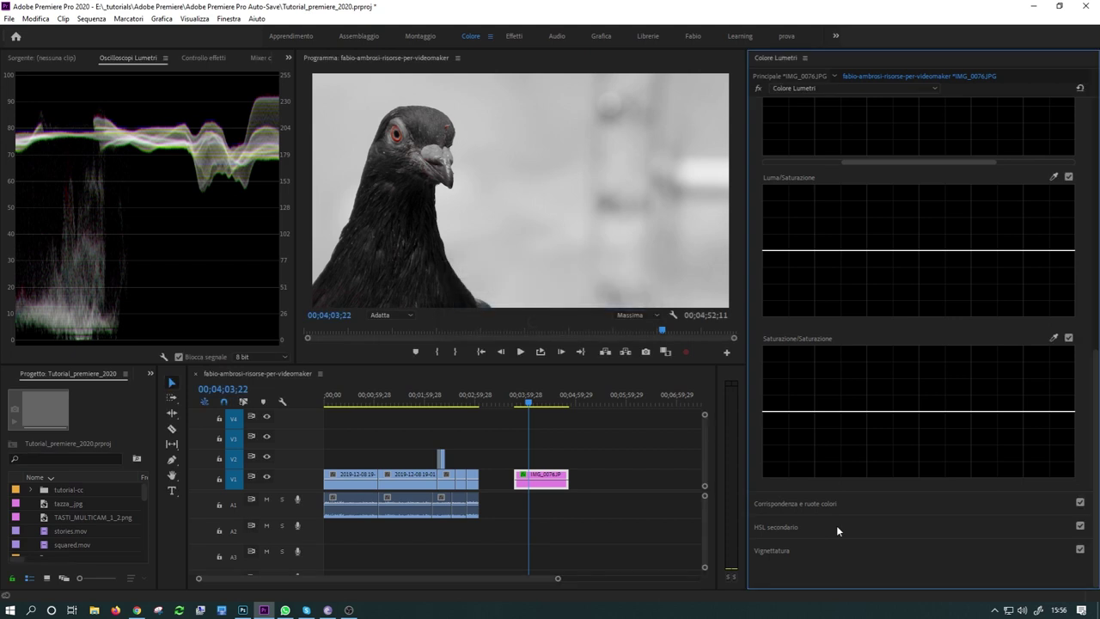
{"action": "left_click", "coordinate": [838, 528]}
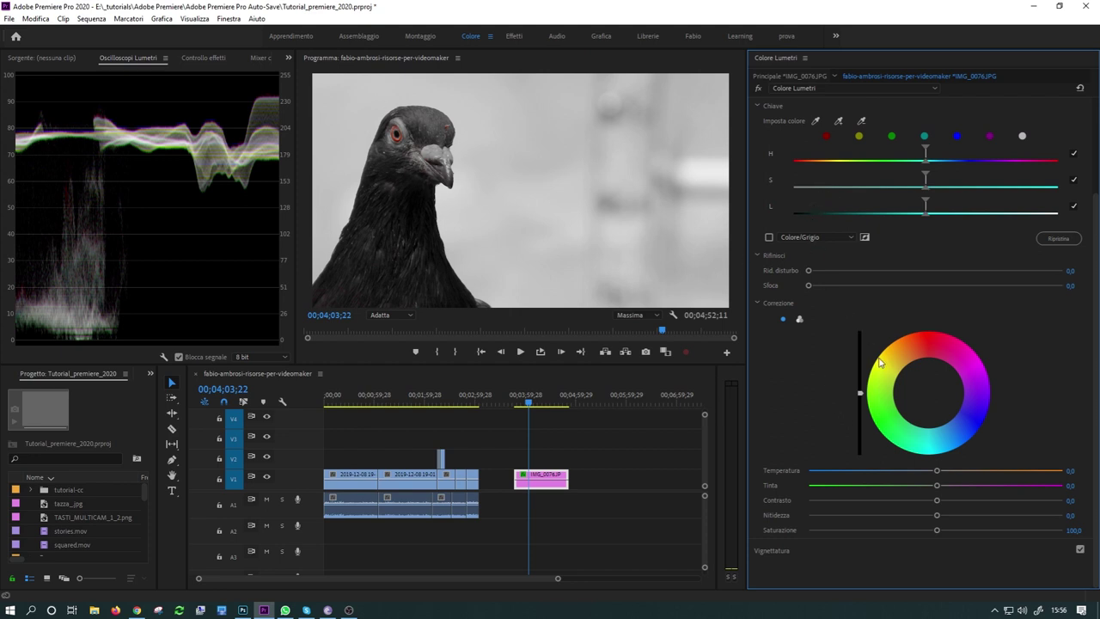
{"action": "scroll", "coordinate": [900, 346], "scroll_direction": "up", "scroll_amount": 2}
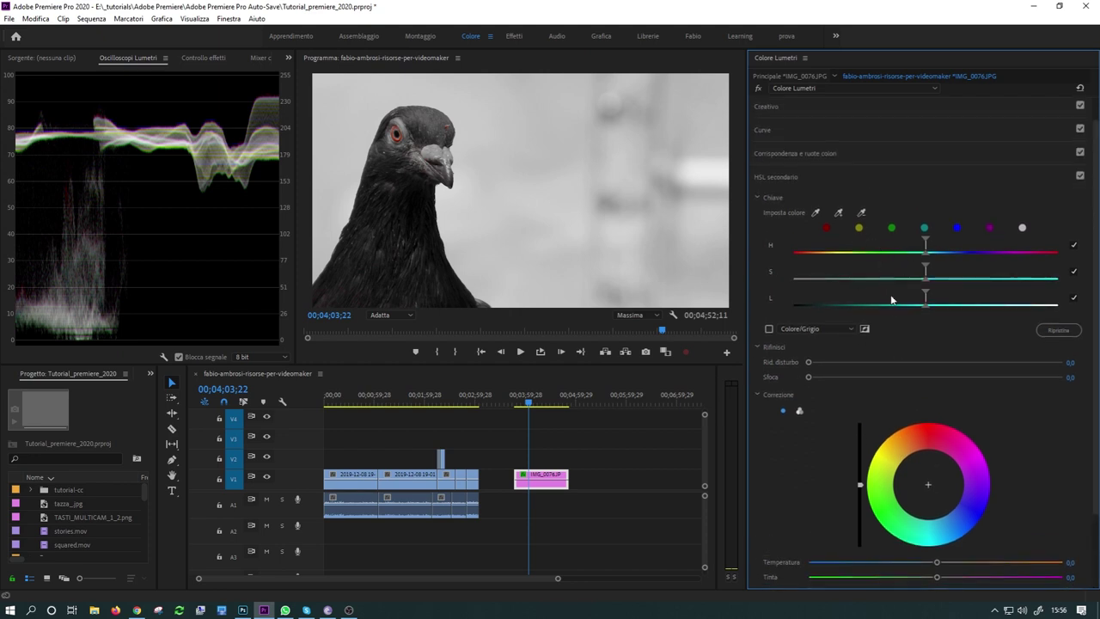
{"action": "scroll", "coordinate": [879, 447], "scroll_direction": "down", "scroll_amount": 2}
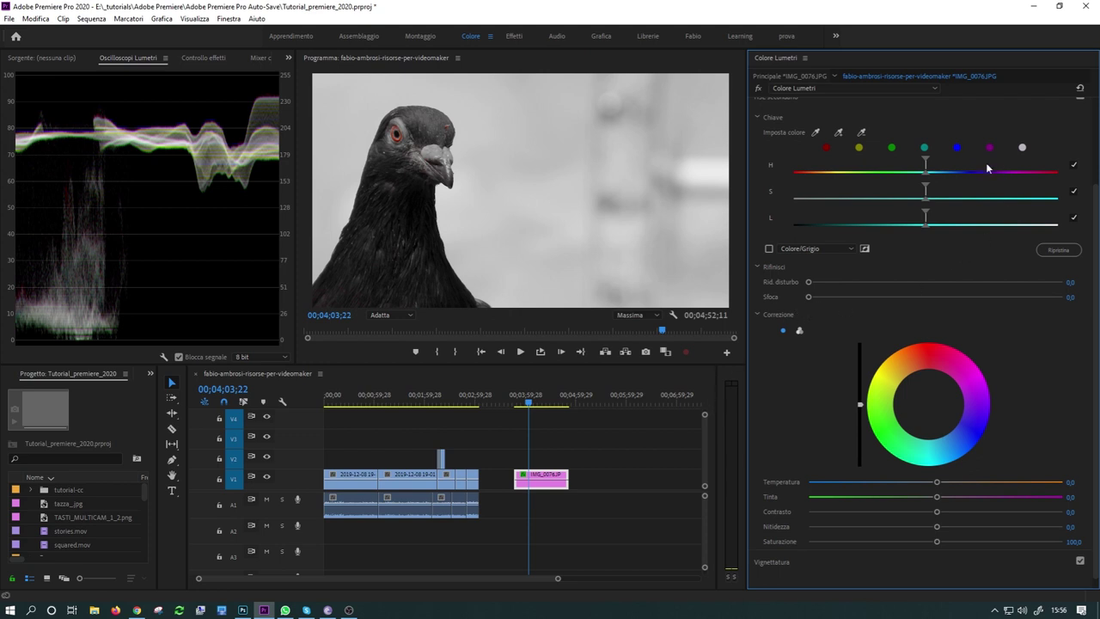
{"action": "scroll", "coordinate": [854, 289], "scroll_direction": "up", "scroll_amount": 3}
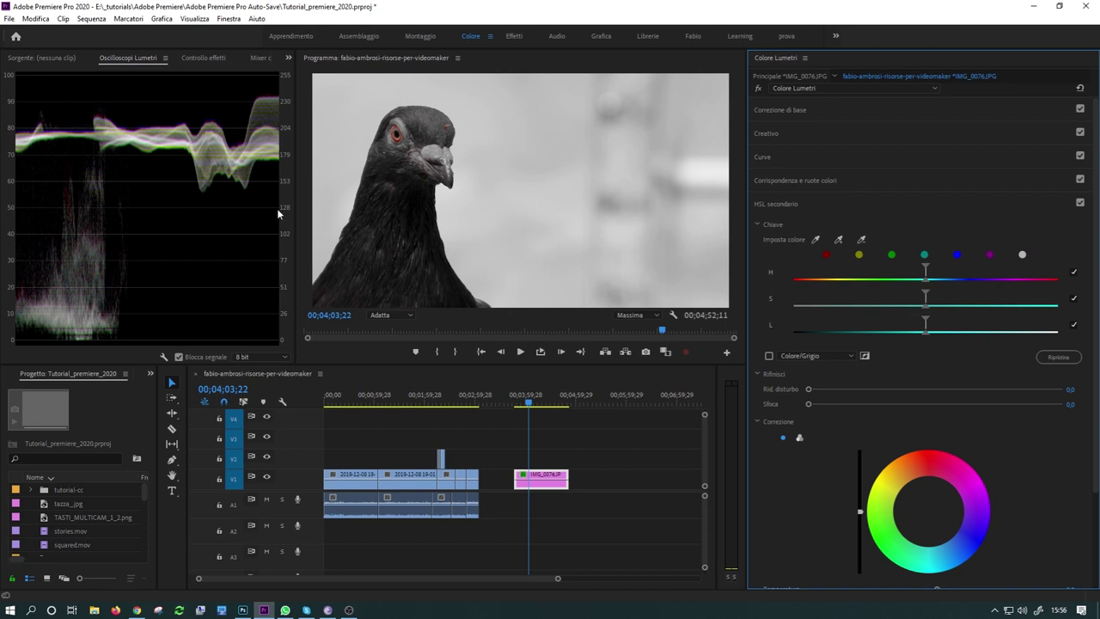
Widen the scopes panel, then delete the Colore Lumetri effect from the pigeon clip in Effect Controls
{"action": "left_click_drag", "start_coordinate": [295, 211], "coordinate": [356, 211]}
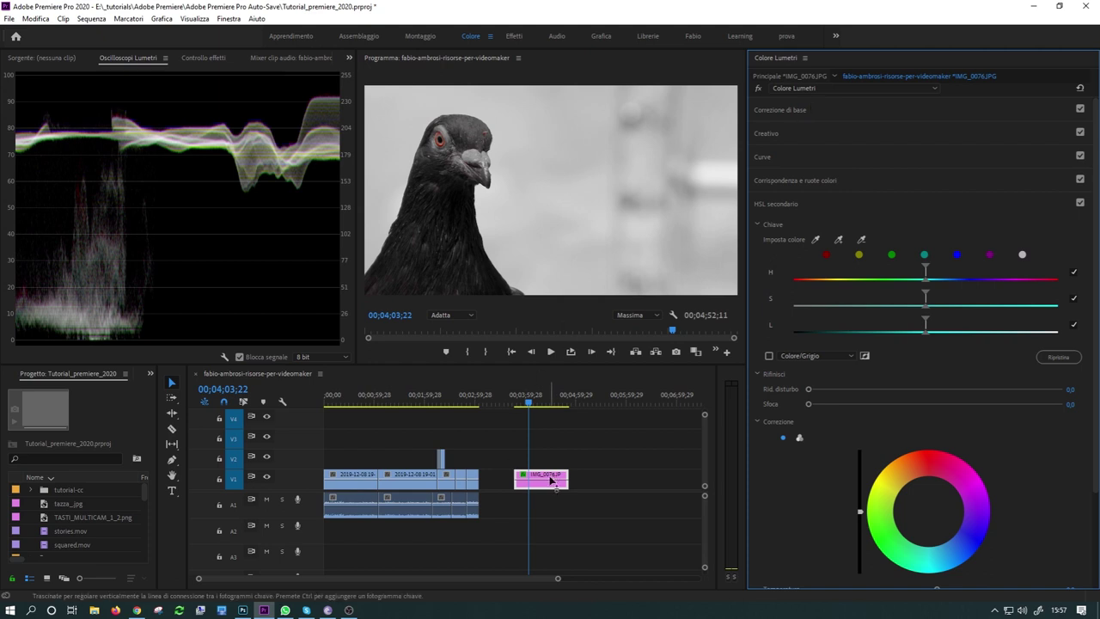
{"action": "mouse_move", "coordinate": [554, 479]}
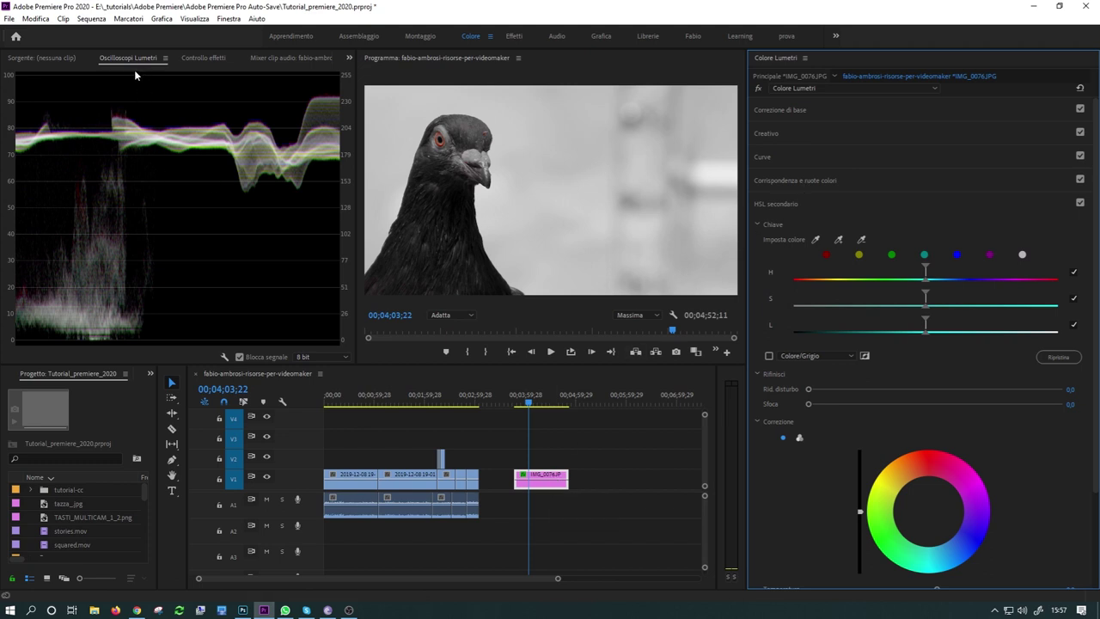
{"action": "left_click", "coordinate": [206, 58]}
{"action": "scroll", "coordinate": [55, 255], "scroll_direction": "down", "scroll_amount": 2}
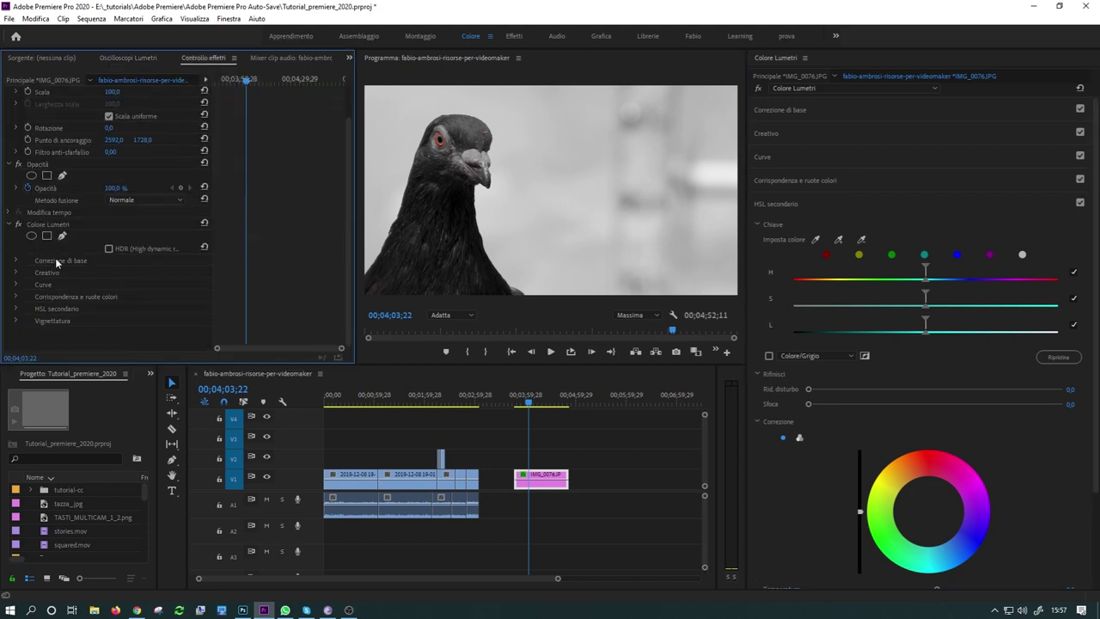
{"action": "left_click", "coordinate": [98, 227]}
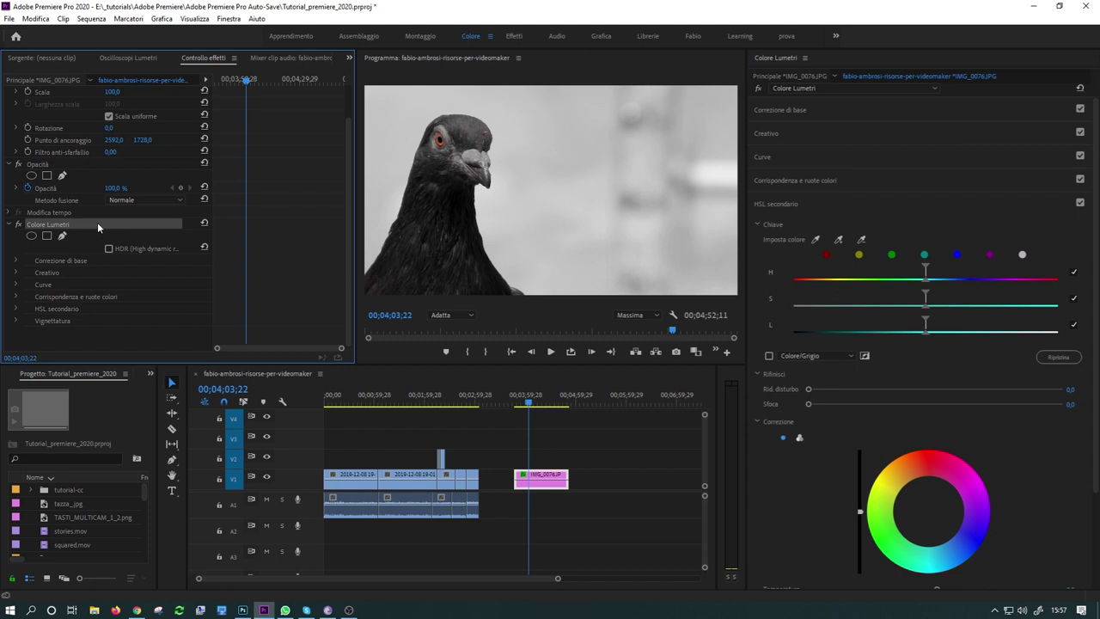
{"action": "key", "text": "Delete"}
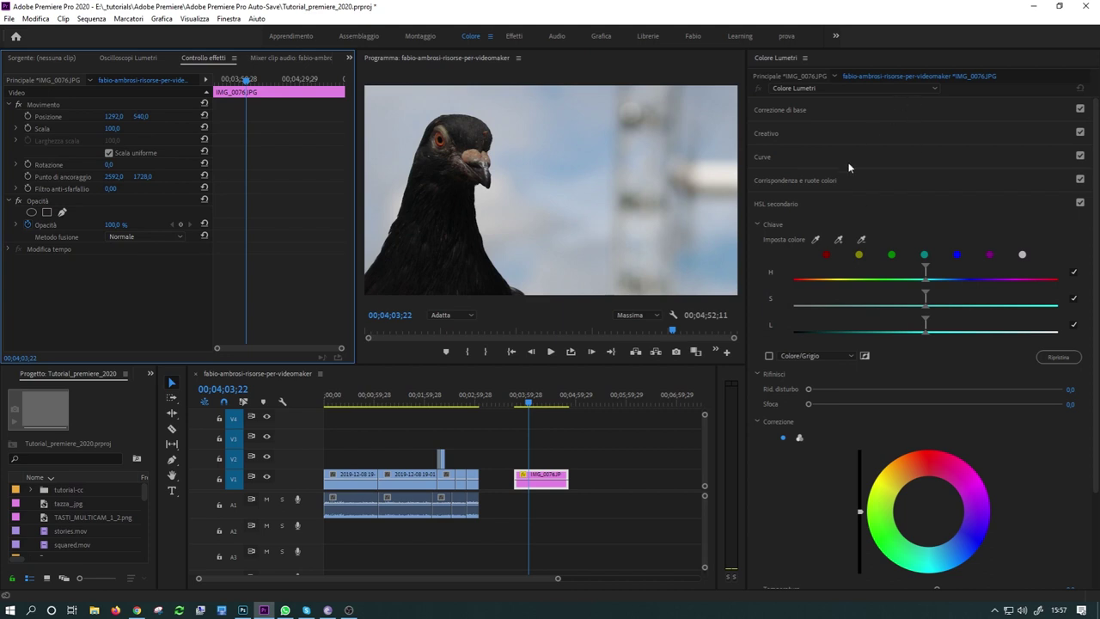
Raise the Basic Correction temperature to 64.9, then move the playhead to 00;02;19;08
{"action": "left_click", "coordinate": [807, 110]}
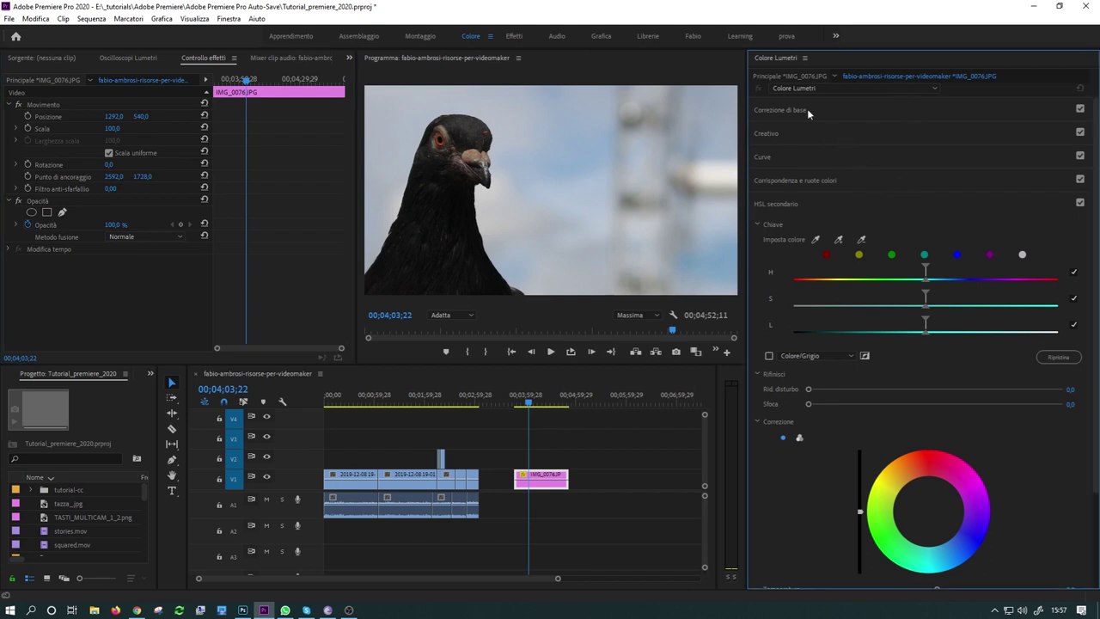
{"action": "left_click_drag", "start_coordinate": [937, 190], "coordinate": [1017, 190]}
{"action": "left_click", "coordinate": [62, 262]}
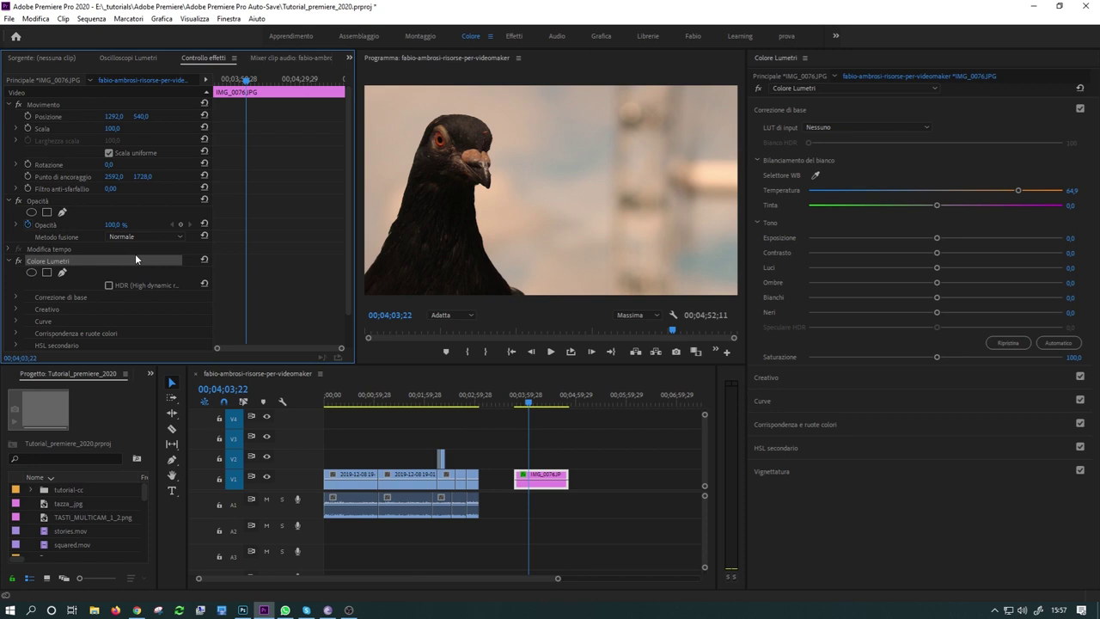
{"action": "left_click", "coordinate": [482, 398]}
{"action": "left_click", "coordinate": [442, 399]}
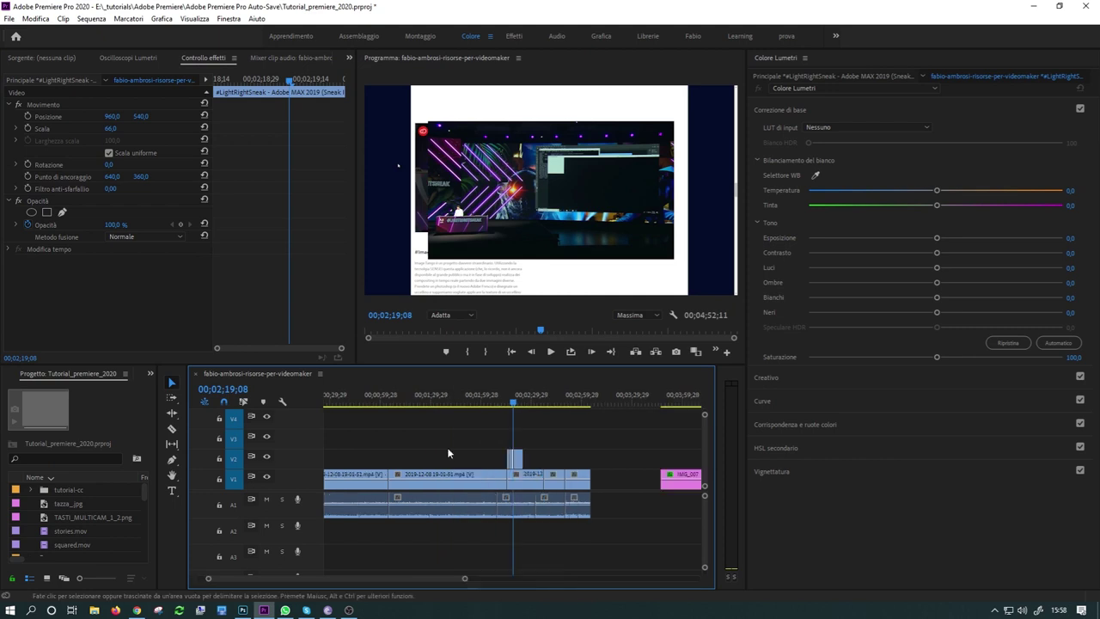
Test the warm Lumetri grade on the #LightRightSneak V2 clip, then undo it
{"action": "key", "text": "equal"}
{"action": "key", "text": "equal"}
{"action": "key", "text": "equal"}
{"action": "key", "text": "equal"}
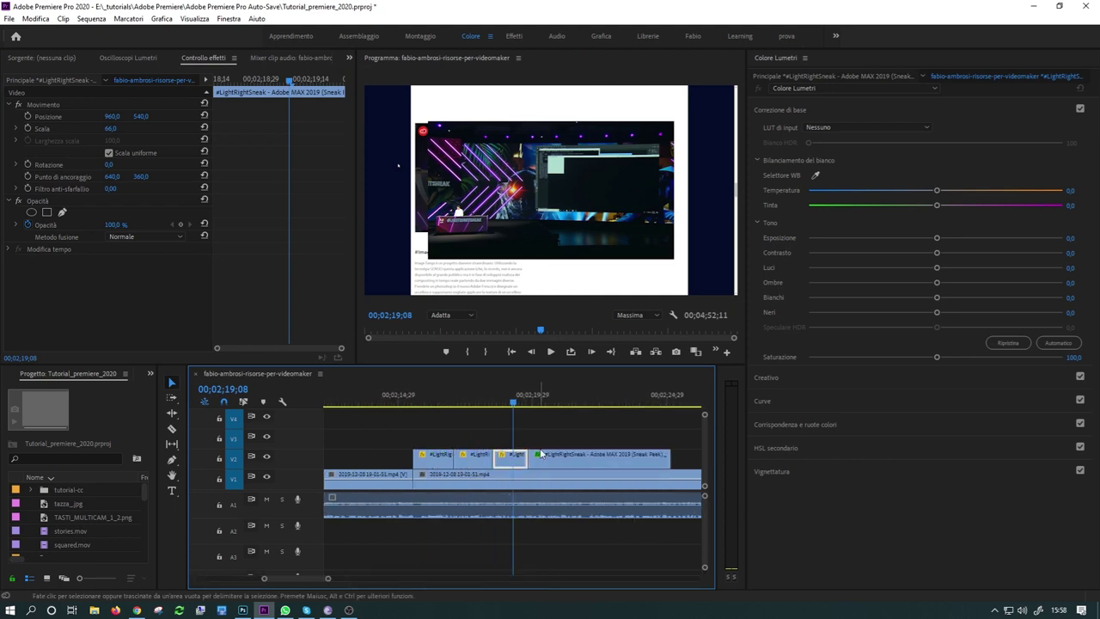
{"action": "key", "text": "ctrl+v"}
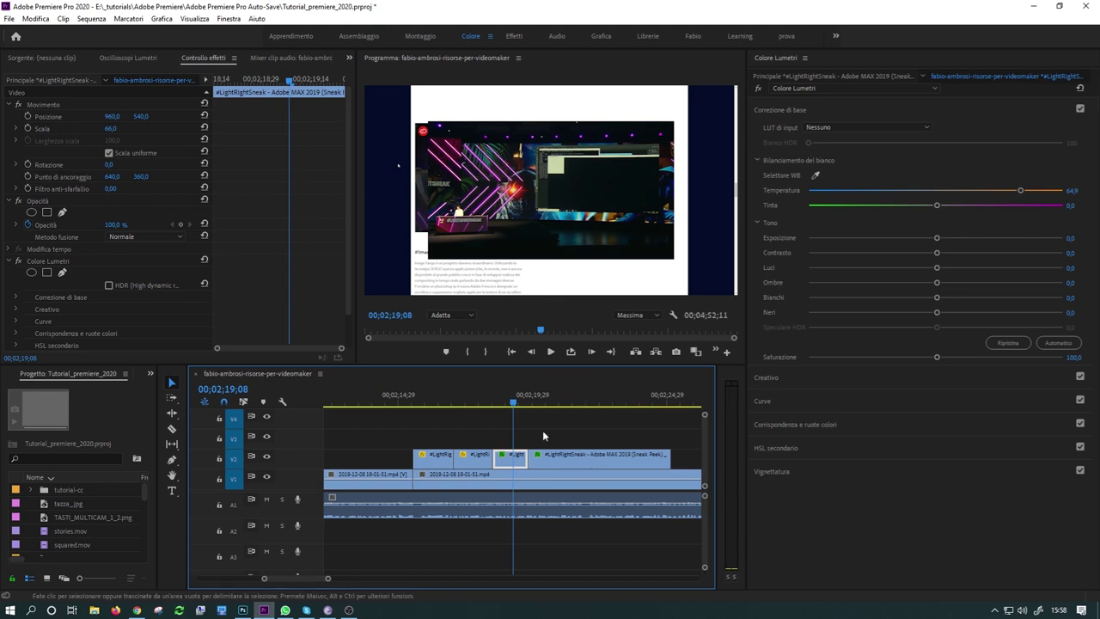
{"action": "key", "text": "ctrl+z"}
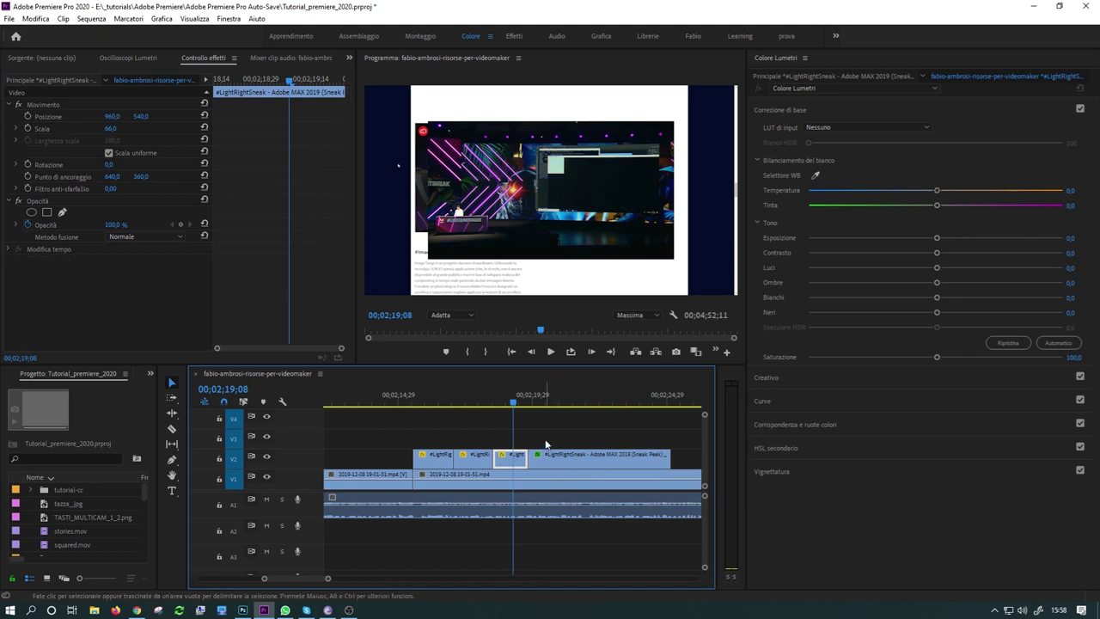
Zoom out to the whole sequence and widen the Project panel
{"action": "key", "text": "minus"}
{"action": "key", "text": "minus"}
{"action": "key", "text": "minus"}
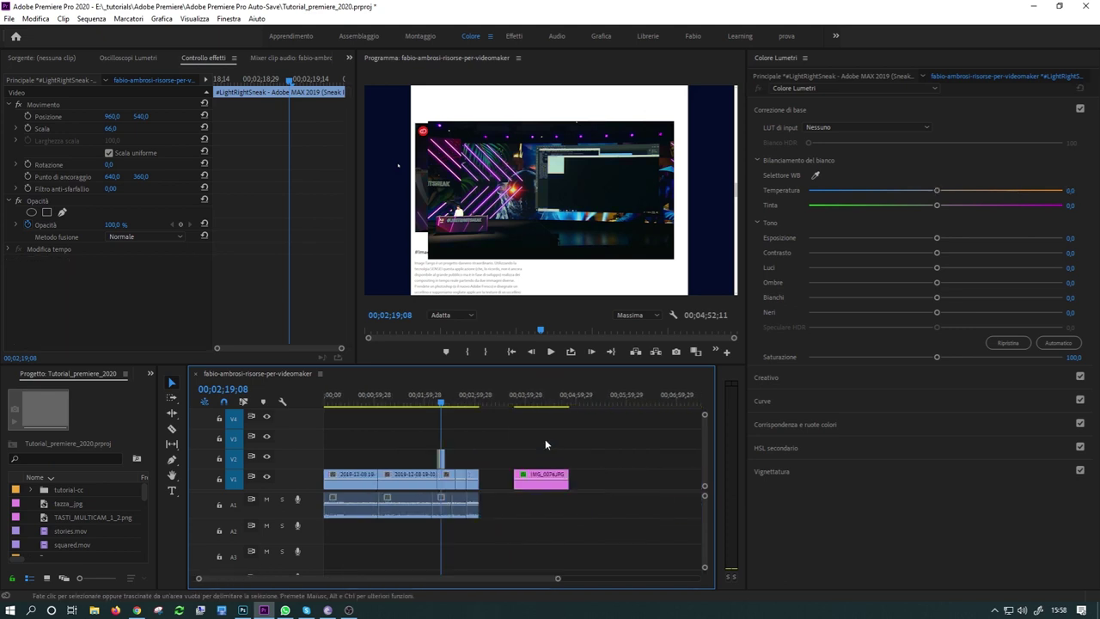
{"action": "key", "text": "minus"}
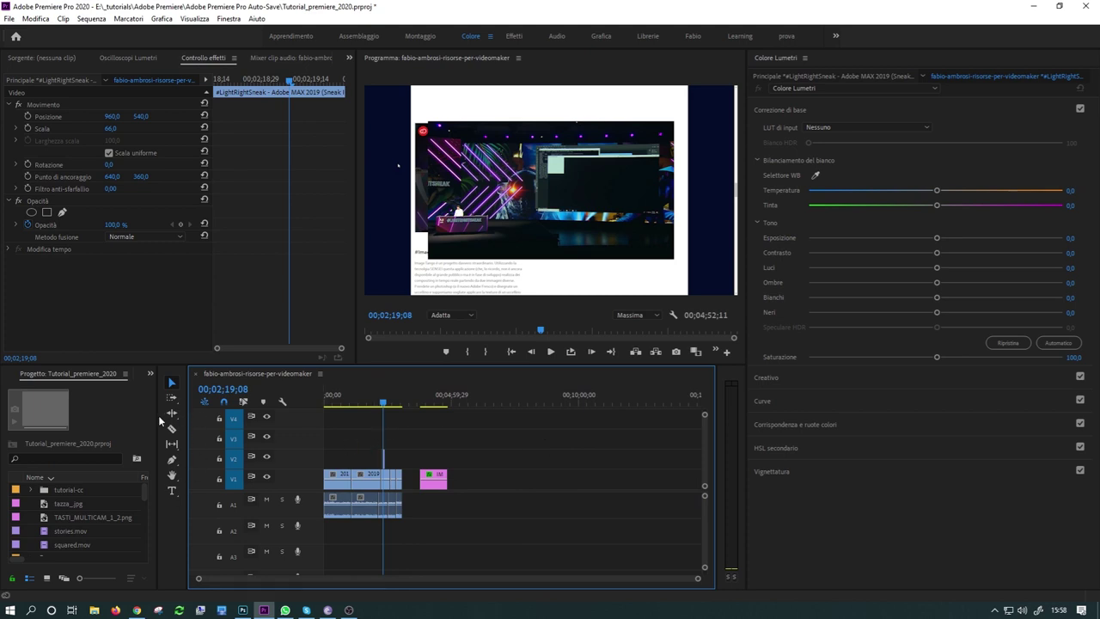
{"action": "left_click_drag", "start_coordinate": [159, 419], "coordinate": [259, 419]}
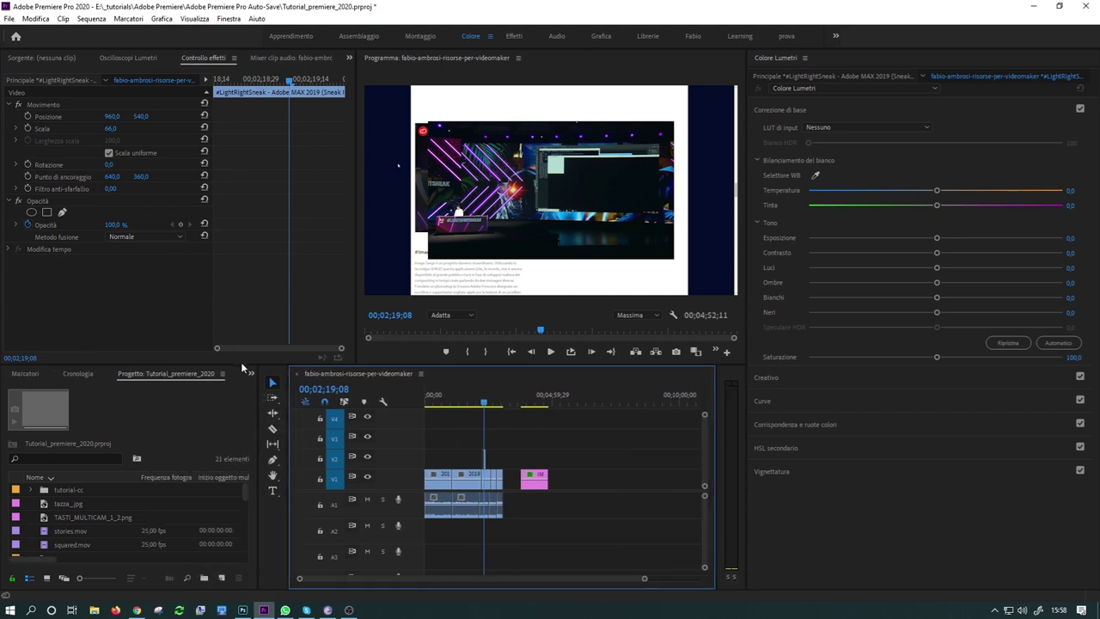